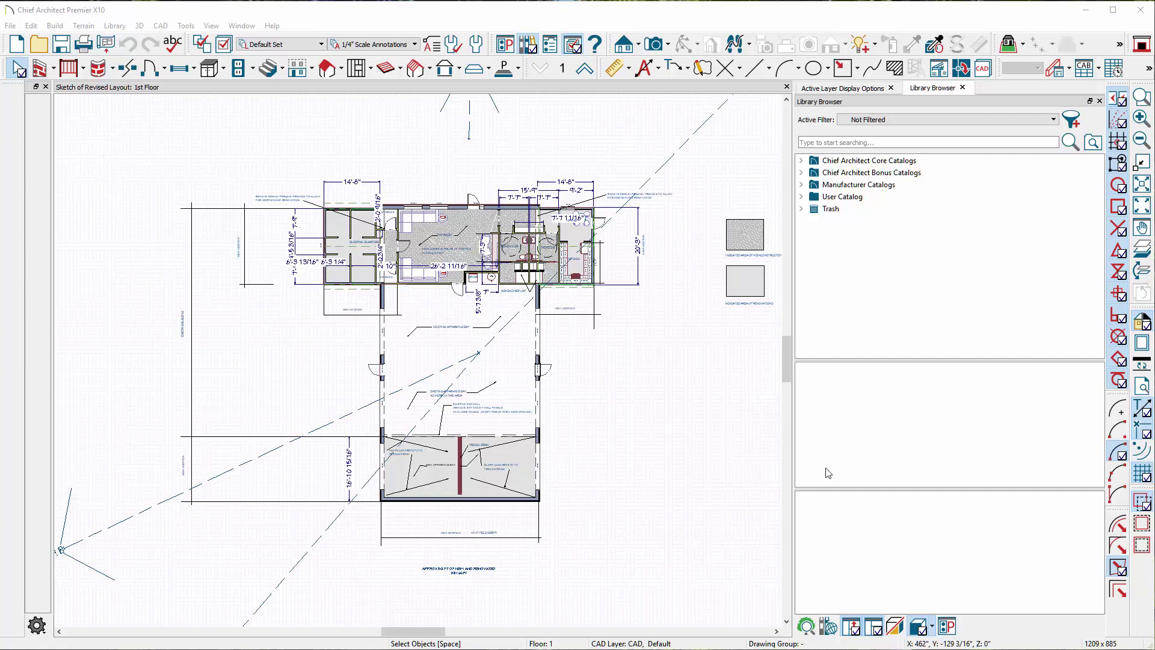
# - Zoom into the revised layout's 1st floor plan
pyautogui.scroll(3, 457, 227)
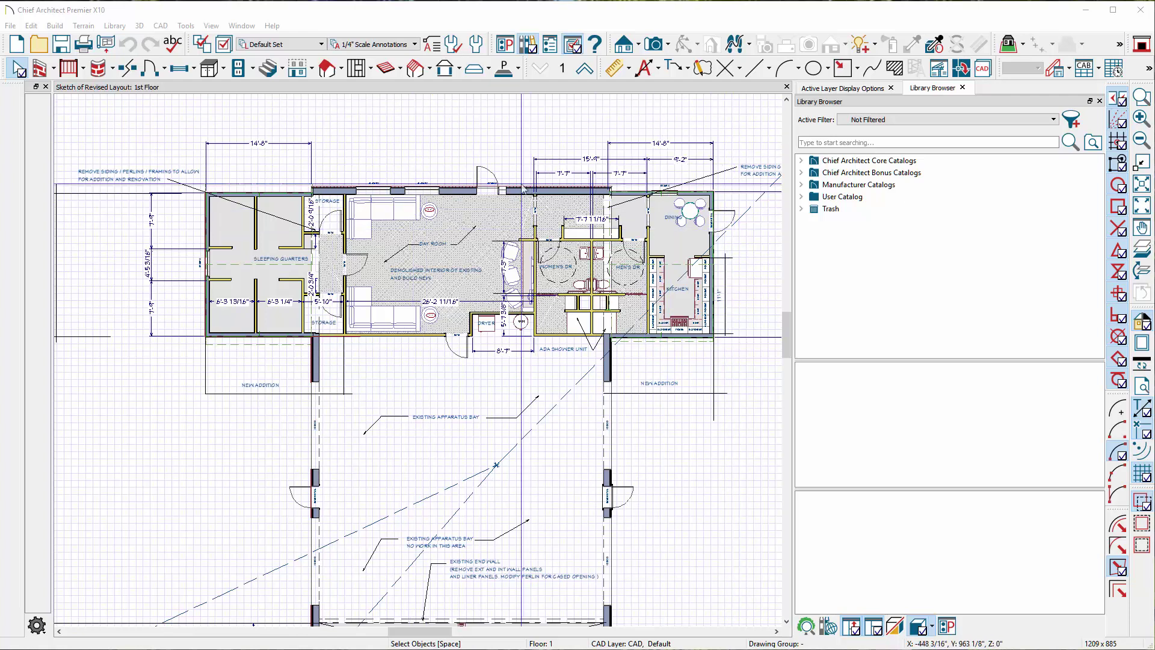
# - Open a Perspective Full Overview of the building, then orbit and zoom in
pyautogui.click(667, 45)
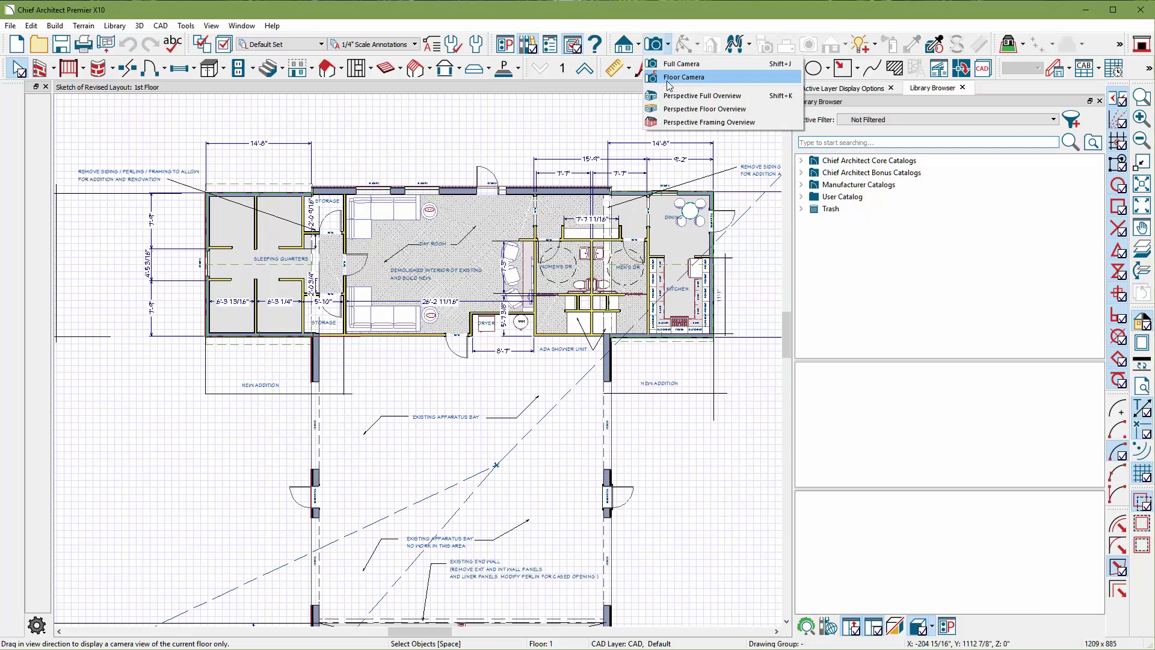
pyautogui.click(670, 96)
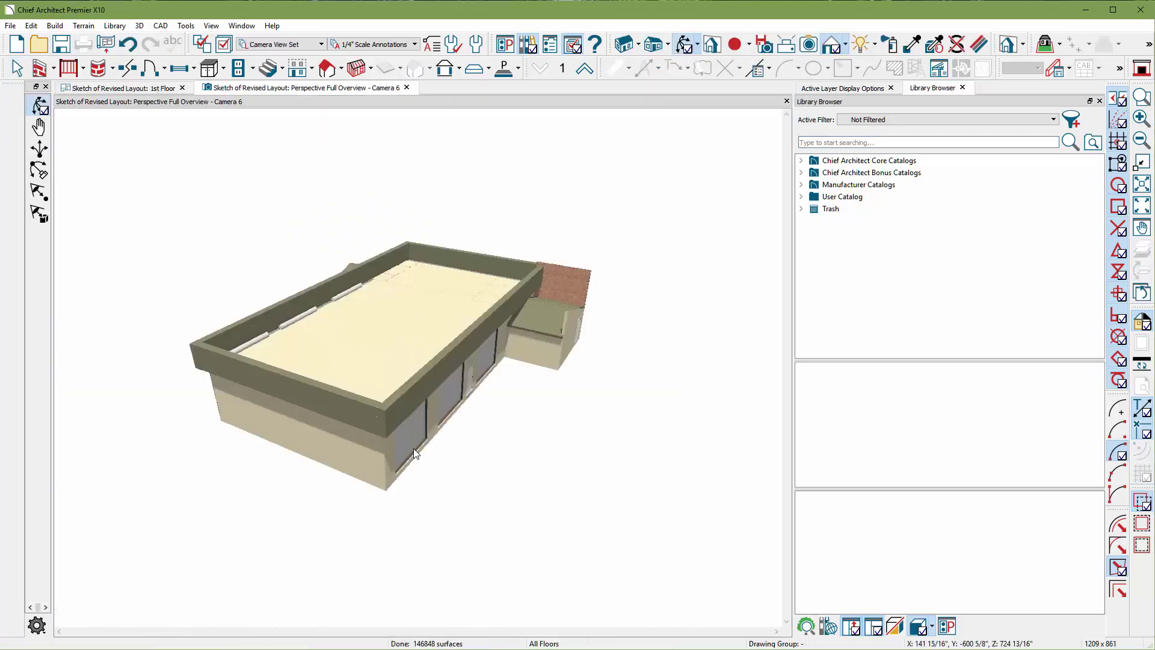
pyautogui.moveTo(539, 359); pyautogui.dragTo(588, 408)
pyautogui.scroll(5, 612, 387)
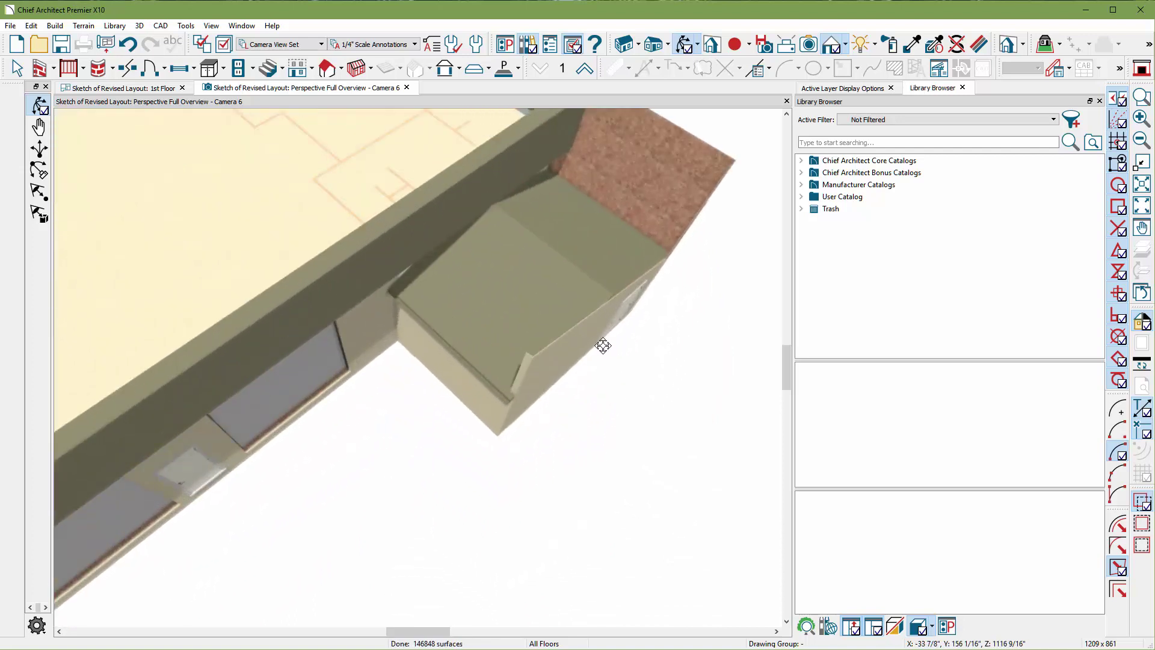
pyautogui.scroll(1, 584, 320)
# - Stretch the side wing's roof plane and the adjacent upper roof plane outward
pyautogui.press('space')
pyautogui.click(569, 367)
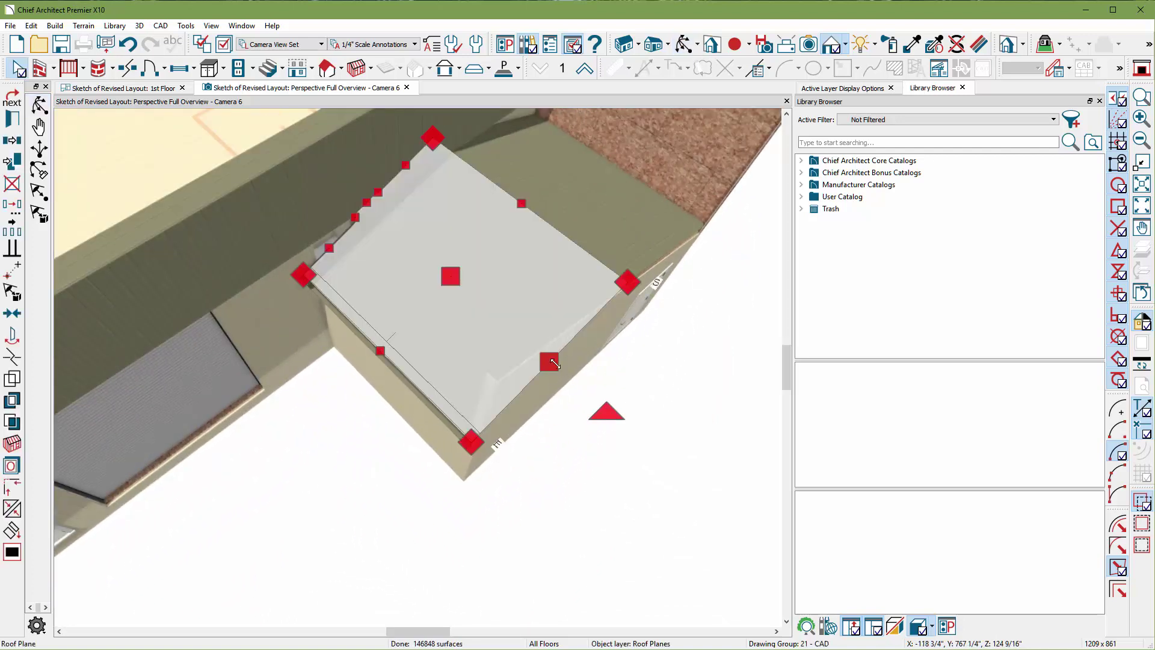
pyautogui.moveTo(555, 362); pyautogui.dragTo(564, 365)
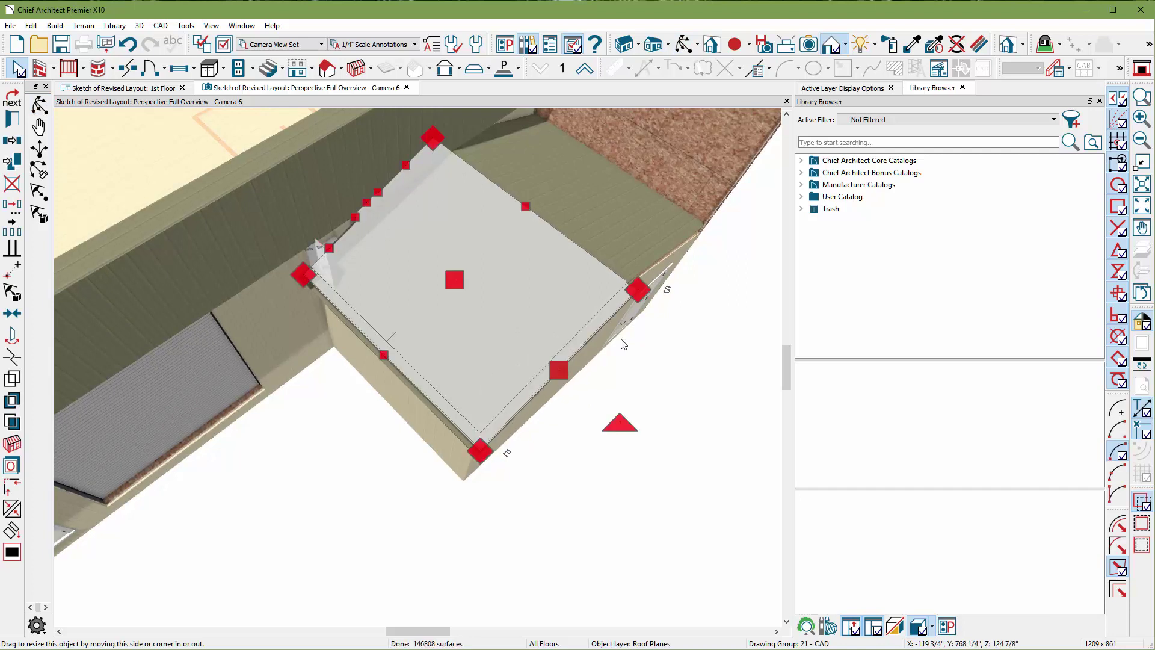
pyautogui.click(650, 261)
pyautogui.moveTo(656, 263); pyautogui.dragTo(639, 291)
pyautogui.moveTo(628, 331); pyautogui.dragTo(629, 331)
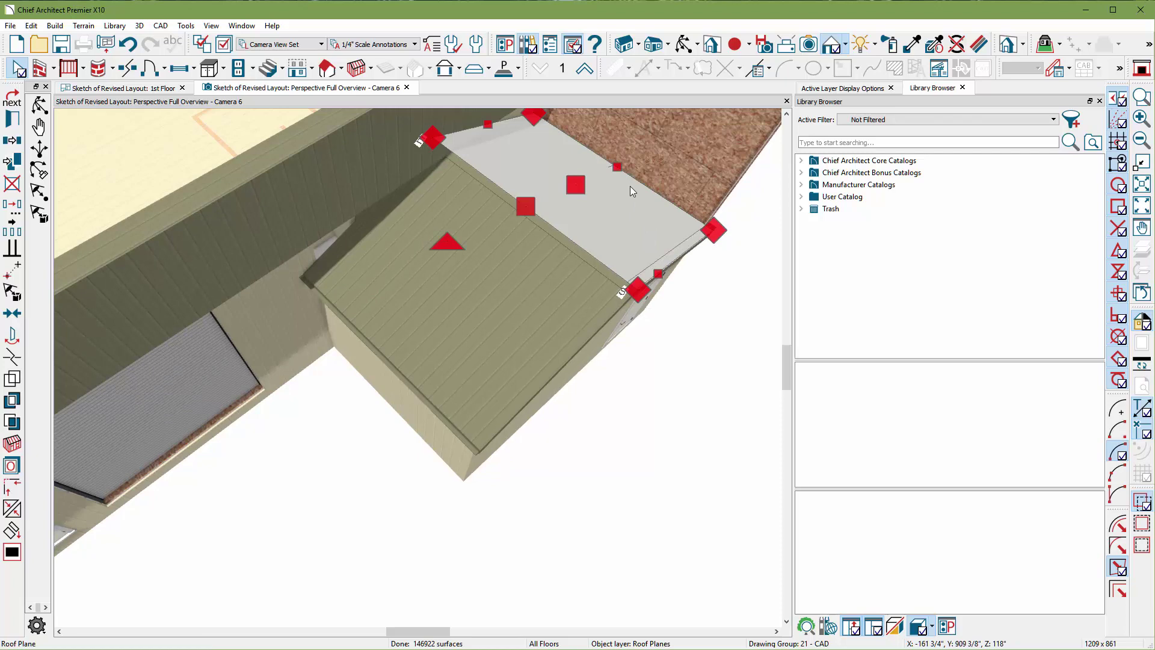
pyautogui.moveTo(617, 170); pyautogui.dragTo(620, 167)
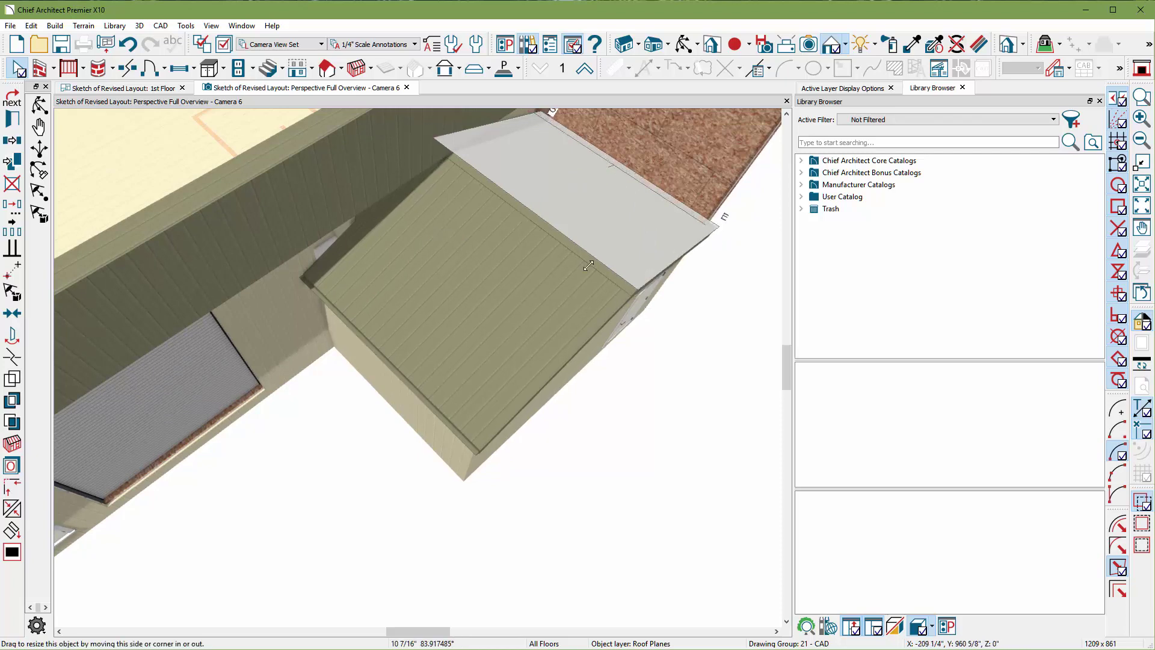
pyautogui.moveTo(588, 266); pyautogui.dragTo(589, 265)
# - Orbit to a wide view and extend the gabled wing's small roof plane front edge
pyautogui.click(682, 47)
pyautogui.moveTo(541, 325); pyautogui.dragTo(354, 365)
pyautogui.scroll(5, 354, 365)
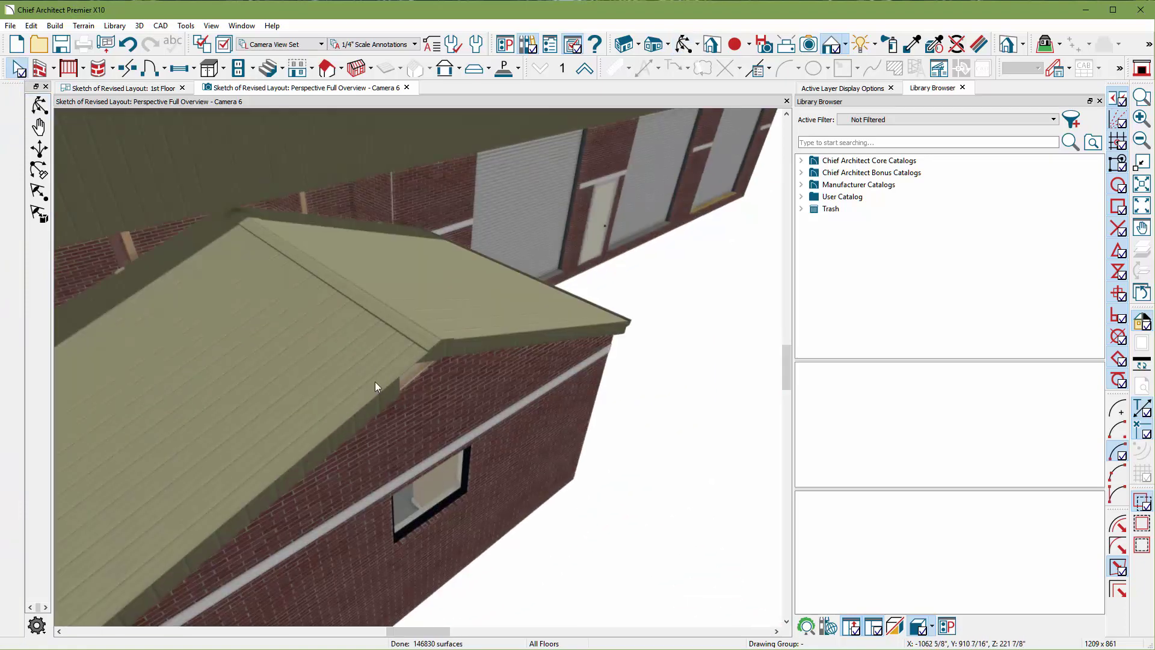
pyautogui.click(375, 386)
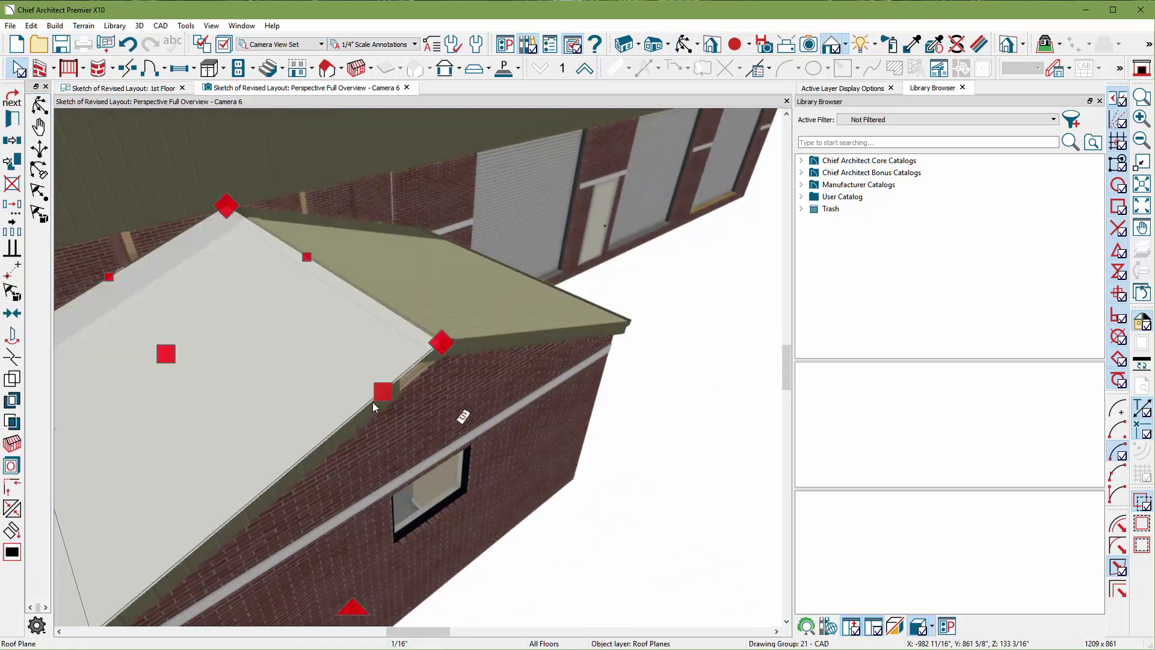
pyautogui.click(495, 328)
pyautogui.moveTo(512, 335); pyautogui.dragTo(451, 349)
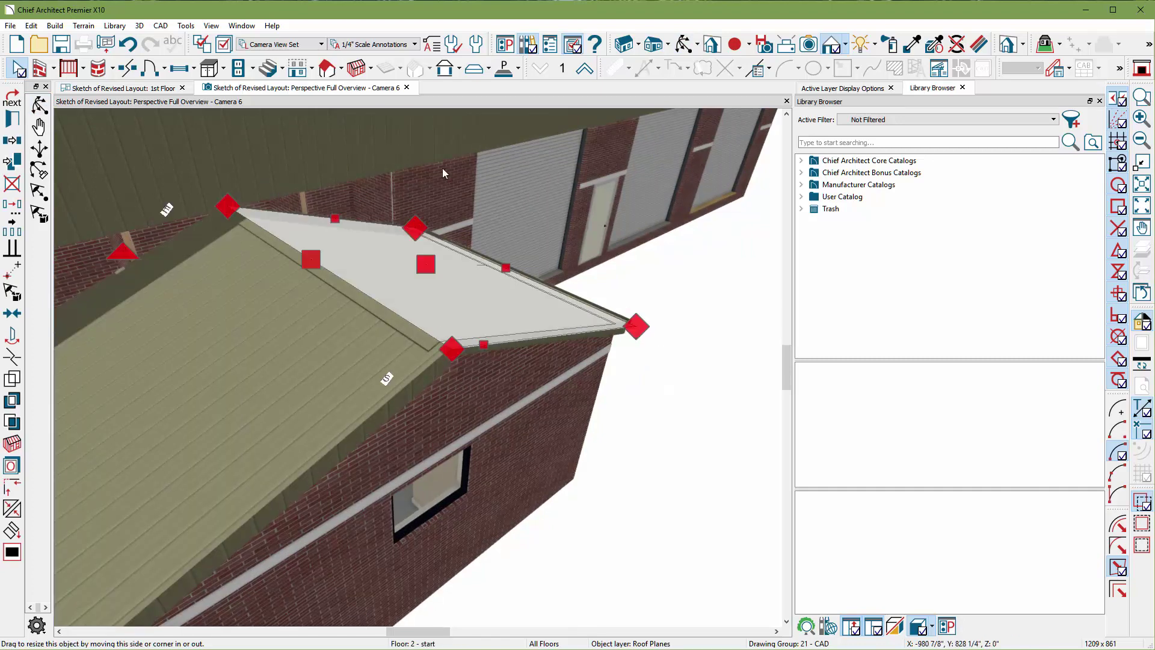
# - Close the 3D overview and move the top wall beside the storage room into alignment
pyautogui.click(406, 88)
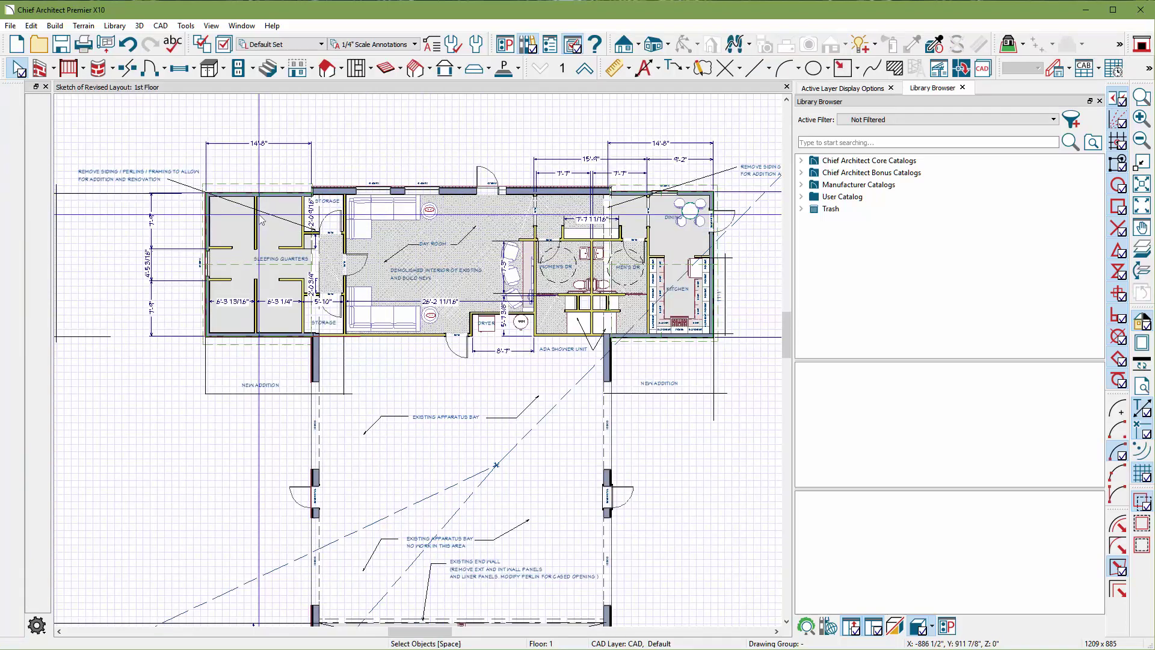
pyautogui.scroll(10, 313, 196)
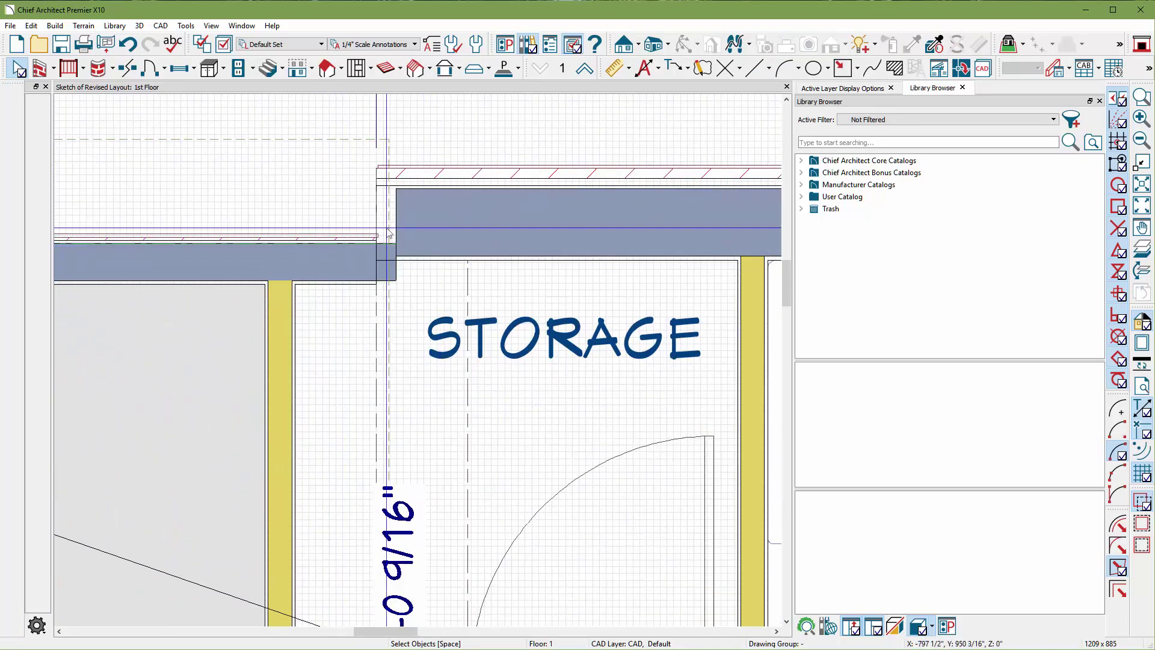
pyautogui.click(388, 235)
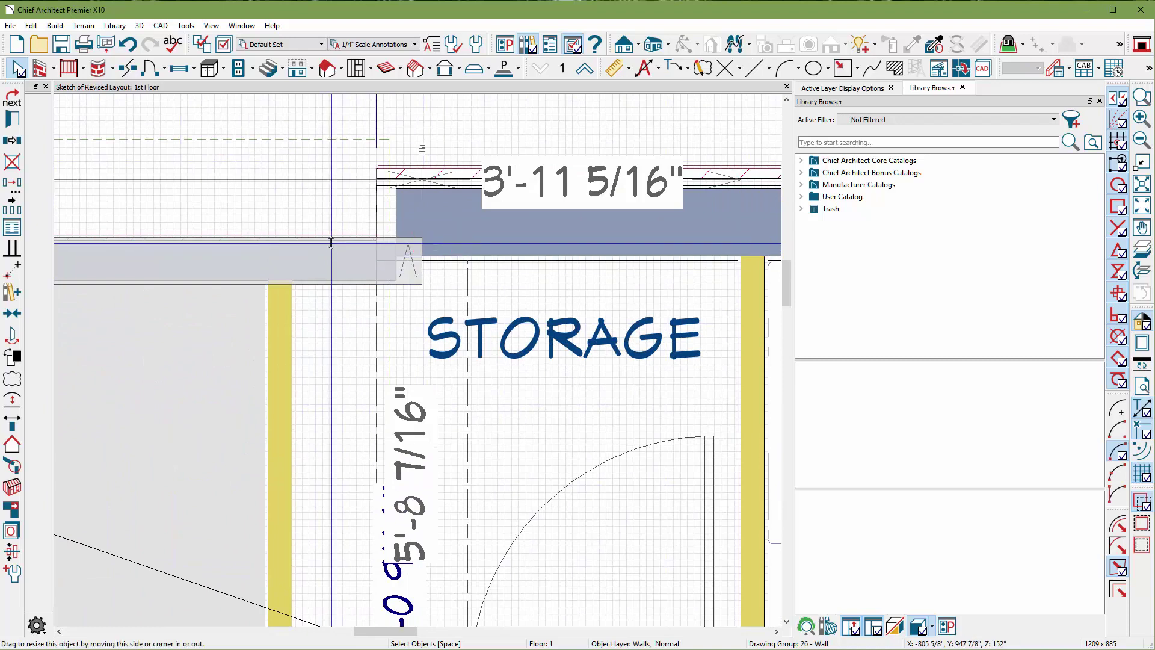
pyautogui.moveTo(331, 242); pyautogui.dragTo(269, 256)
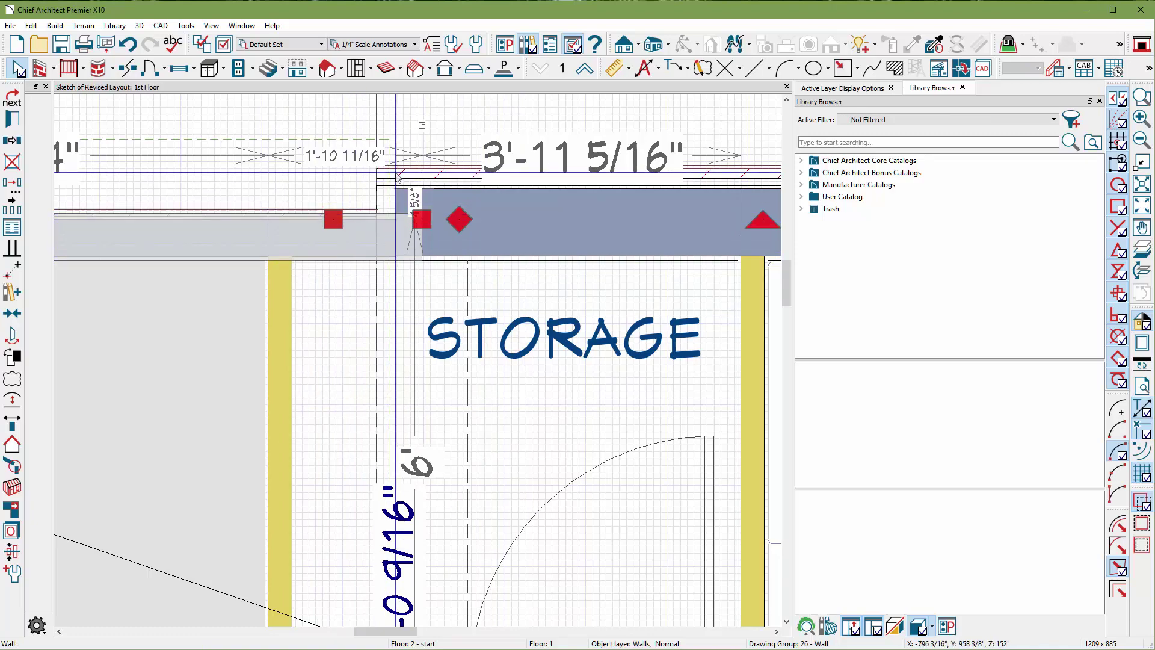
pyautogui.scroll(-6, 397, 176)
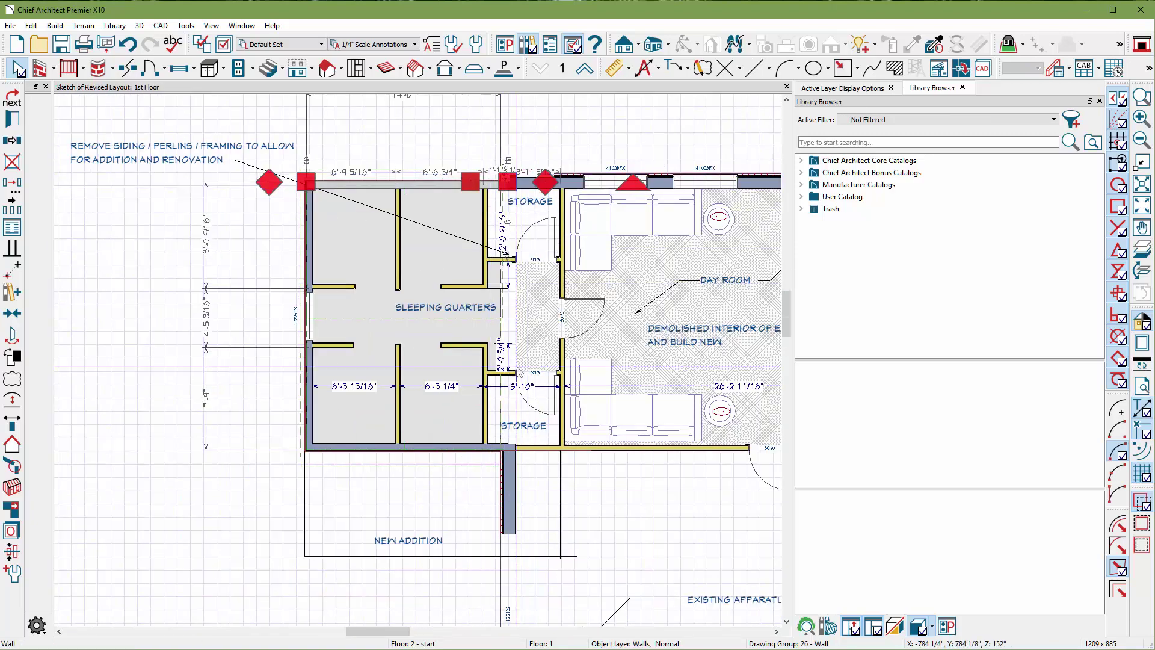
pyautogui.scroll(6, 504, 455)
# - Shift the bottom wall at the storage corner down to 5'-9 7/8"
pyautogui.click(453, 415)
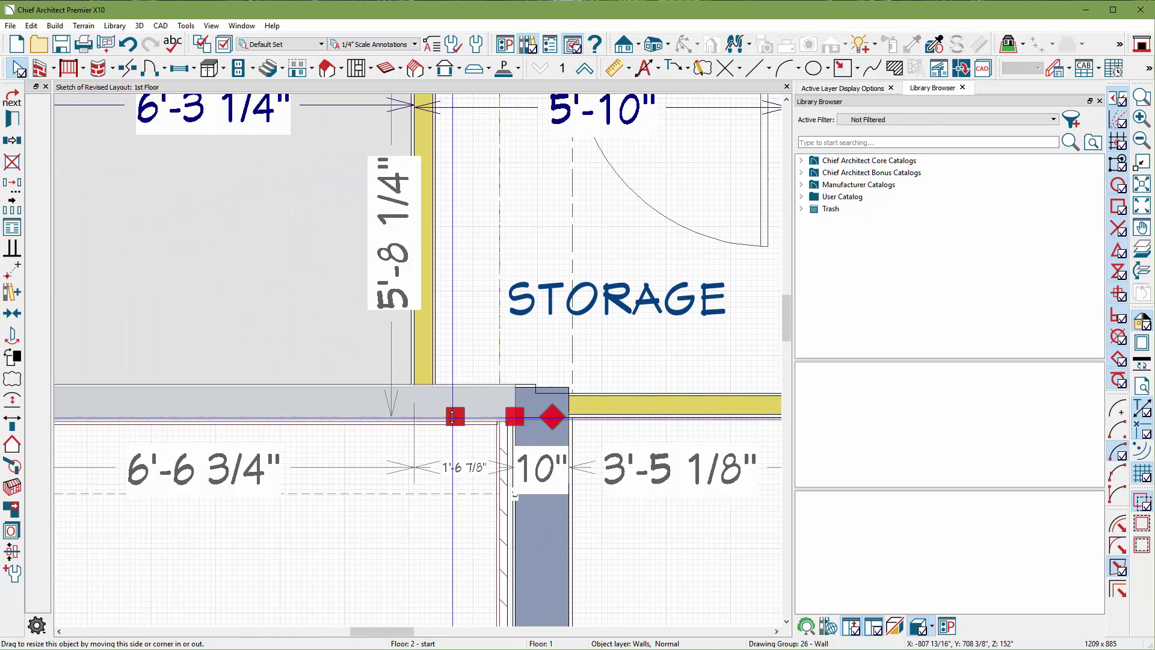
pyautogui.moveTo(453, 416); pyautogui.dragTo(453, 425)
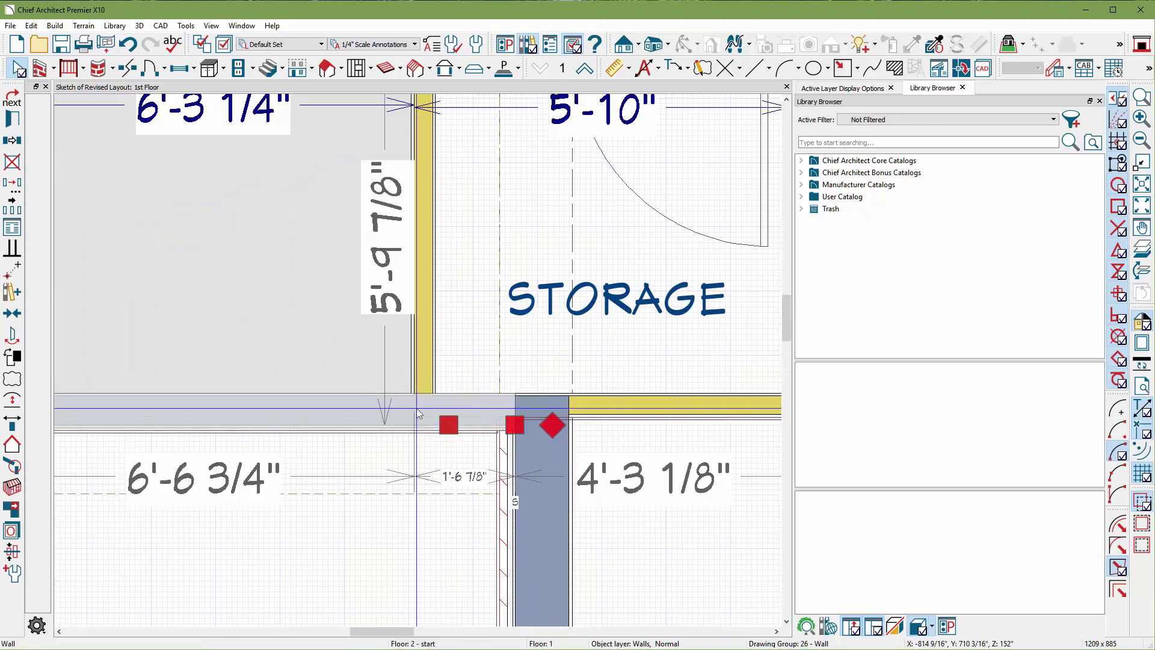
pyautogui.scroll(-6, 419, 414)
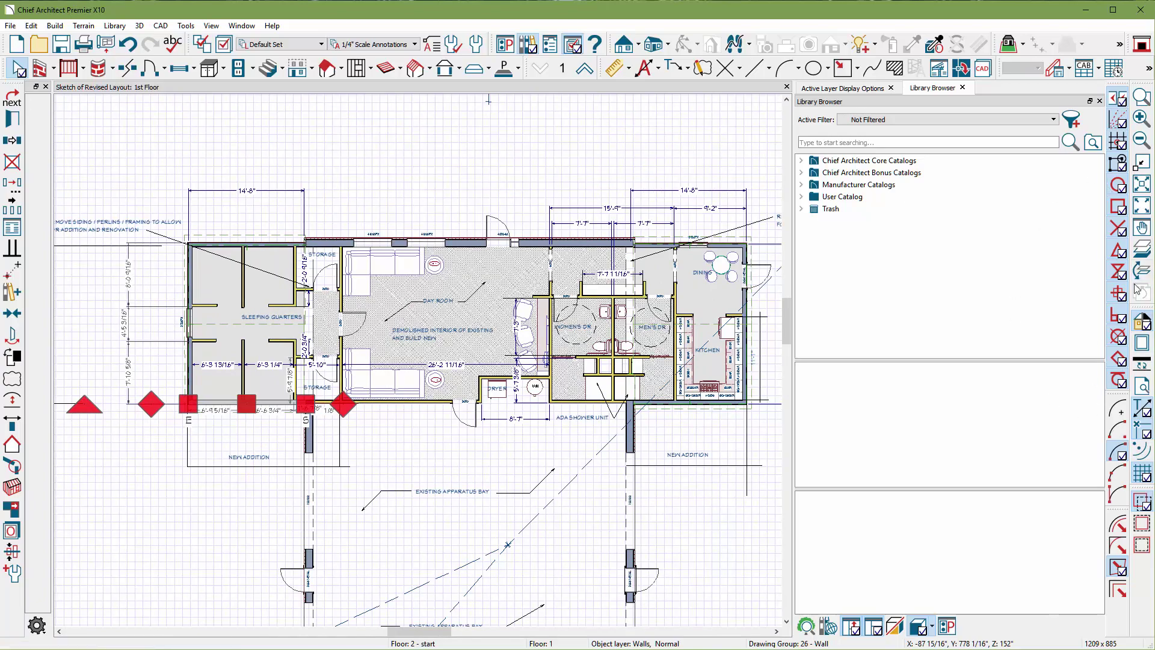
pyautogui.scroll(5, 504, 387)
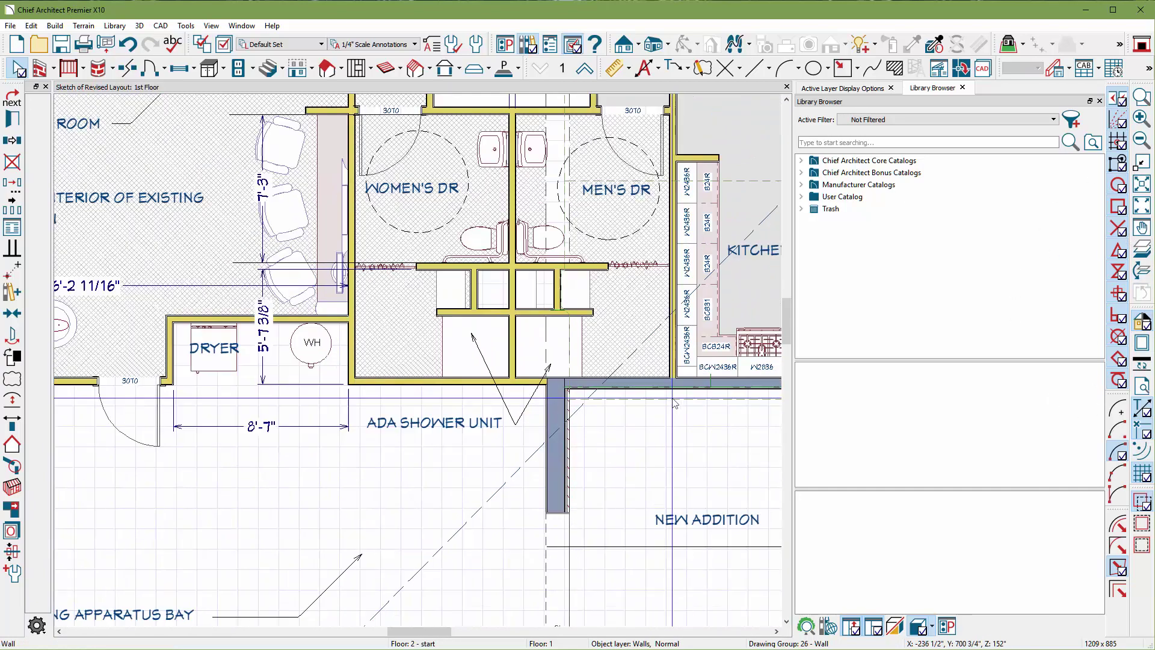
pyautogui.scroll(-5, 504, 386)
pyautogui.scroll(6, 539, 291)
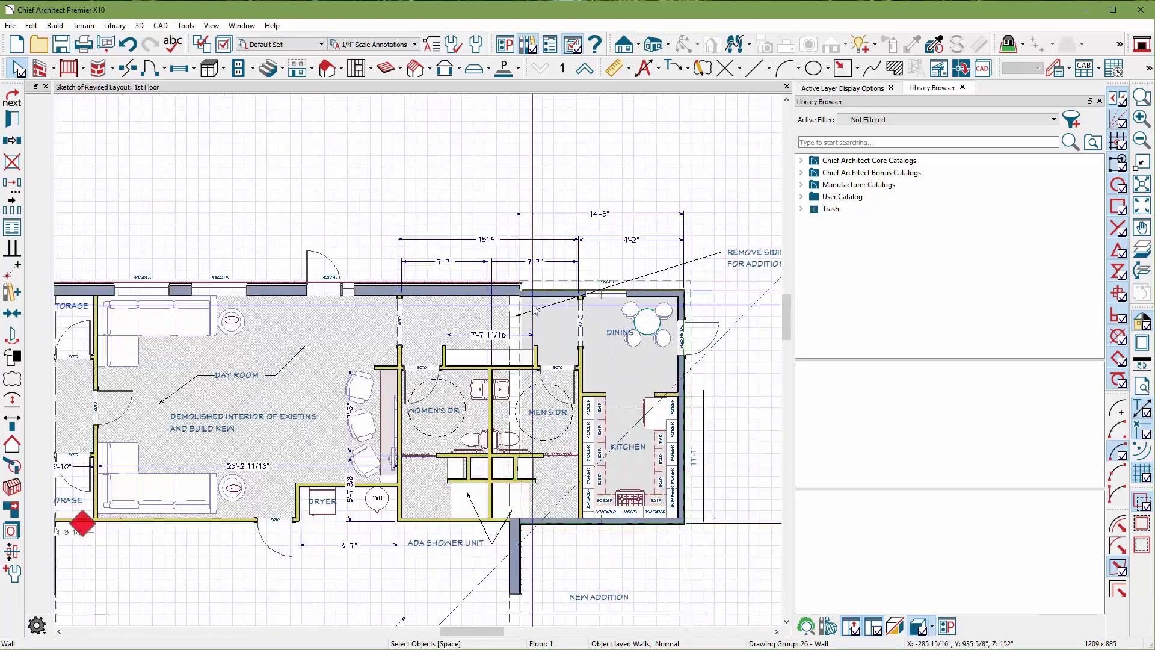
pyautogui.scroll(3, 539, 290)
# - Shift the lower wall near the dining area up to about 4'-10 1/2"
pyautogui.click(522, 347)
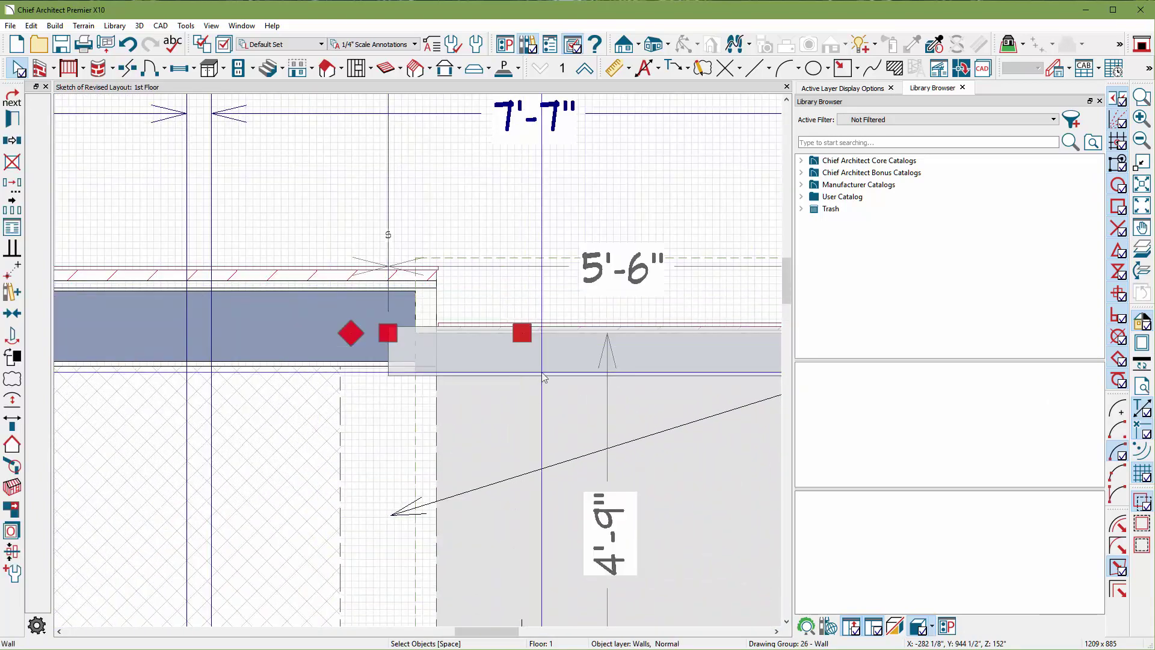
pyautogui.moveTo(530, 340); pyautogui.dragTo(508, 334)
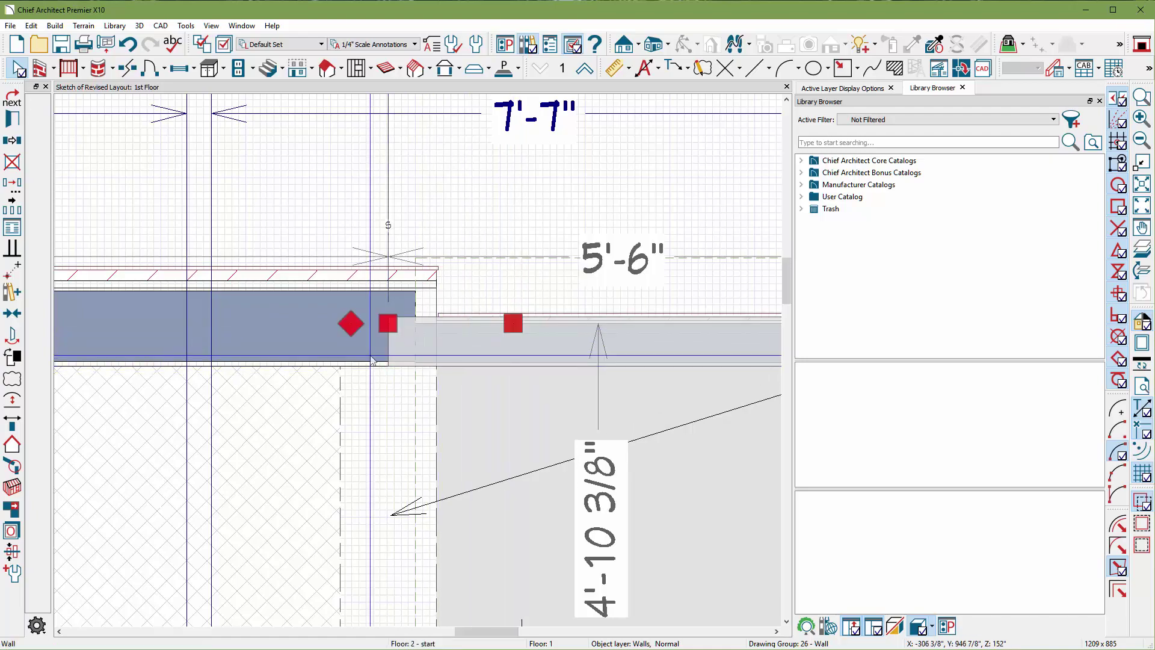
pyautogui.scroll(-1, 429, 355)
pyautogui.scroll(-5, 430, 355)
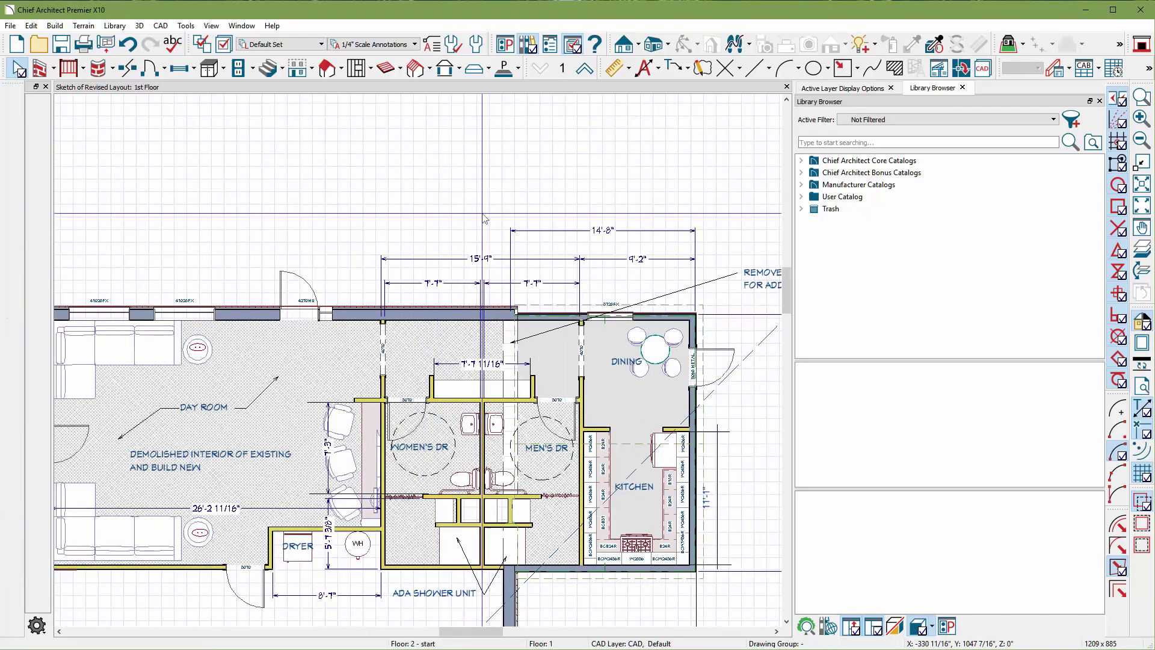
pyautogui.scroll(-2, 532, 182)
pyautogui.scroll(-2, 532, 182)
# - On the 2nd floor, review the soffit settings unchanged, then cut a cross section through the building
pyautogui.click(585, 68)
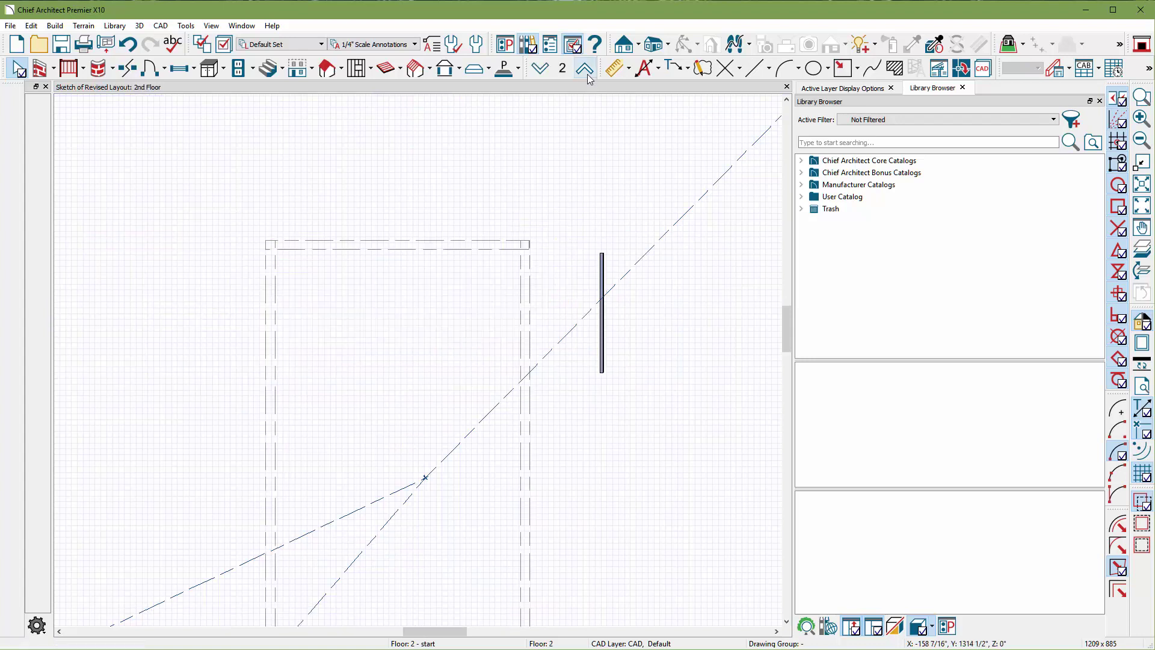
pyautogui.scroll(-2, 475, 187)
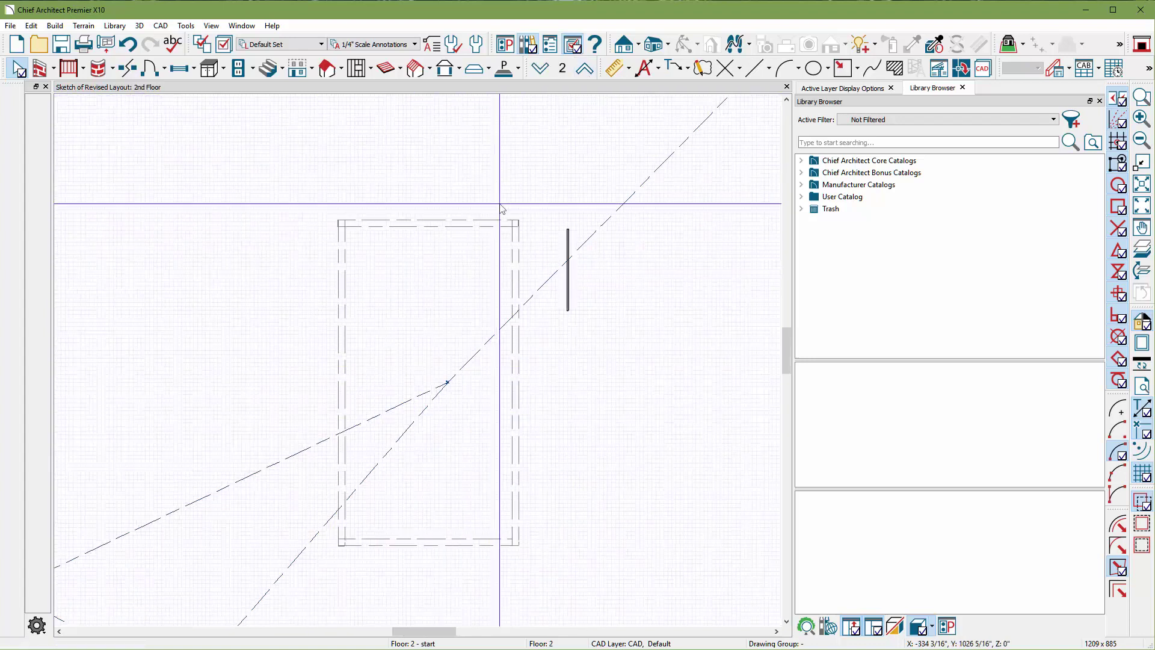
pyautogui.doubleClick(453, 227)
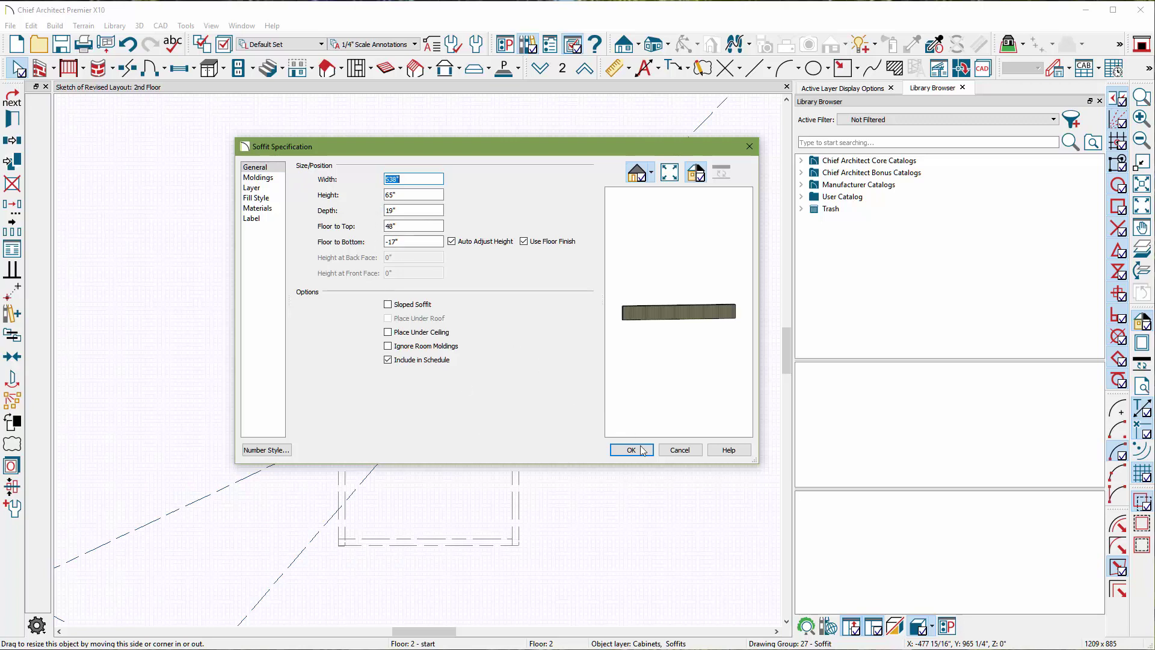
pyautogui.click(680, 450)
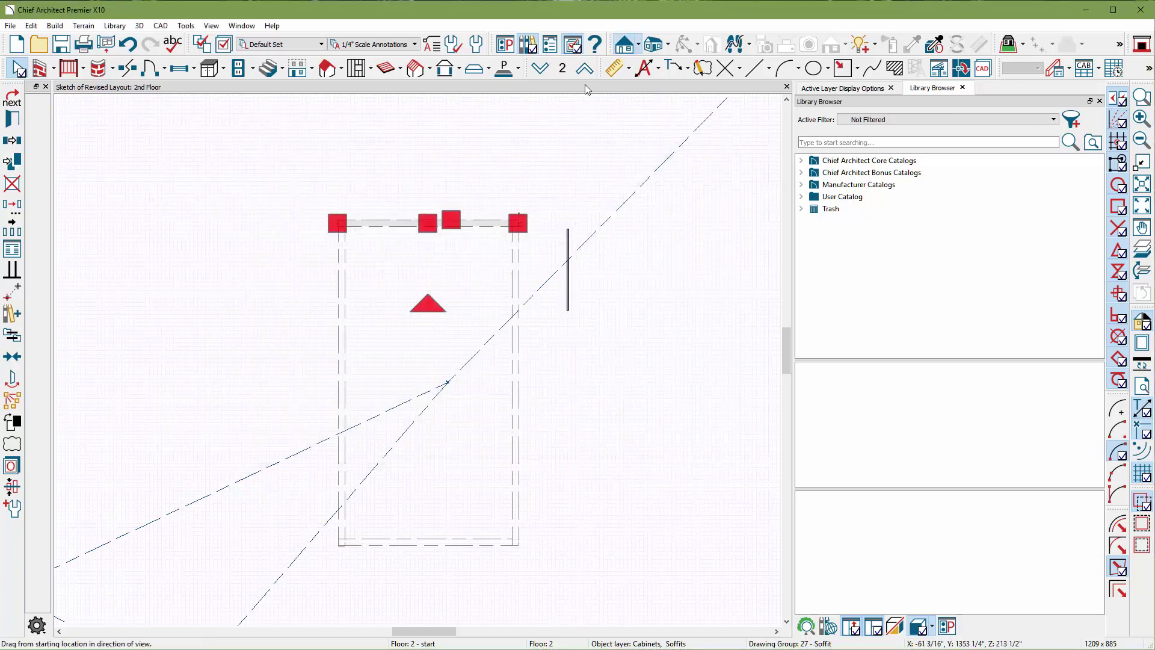
pyautogui.moveTo(440, 277); pyautogui.dragTo(450, 192)
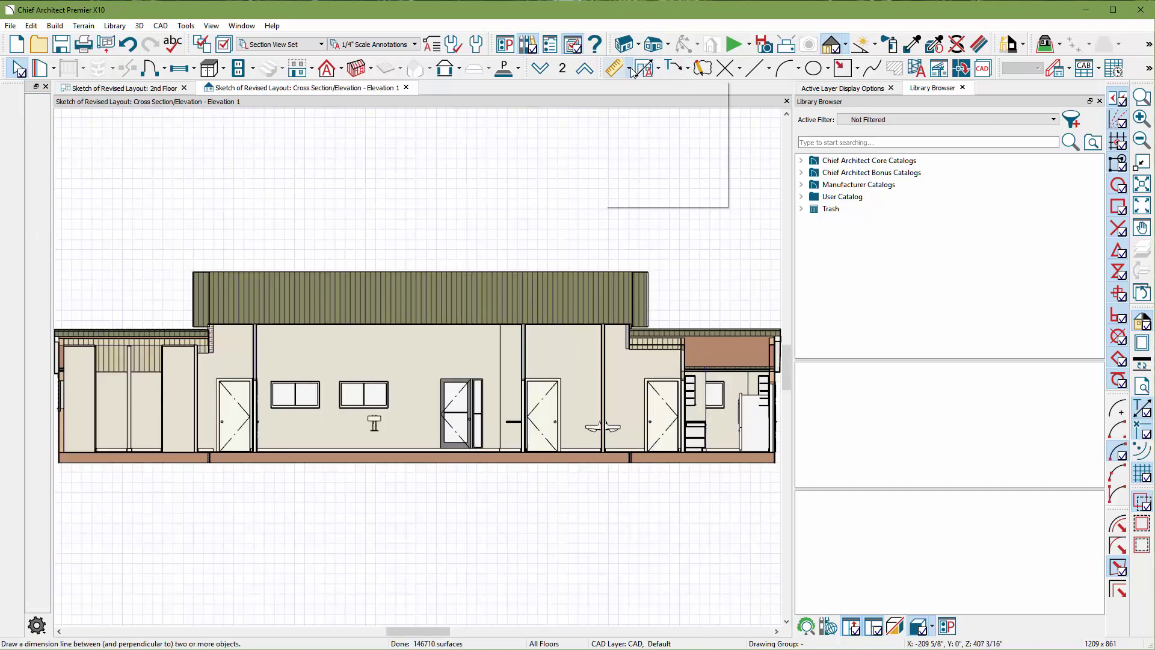
# - Dimension the roof band height at 5'-2 1/8", then close the cross section without saving
pyautogui.click(650, 103)
pyautogui.scroll(1, 152, 294)
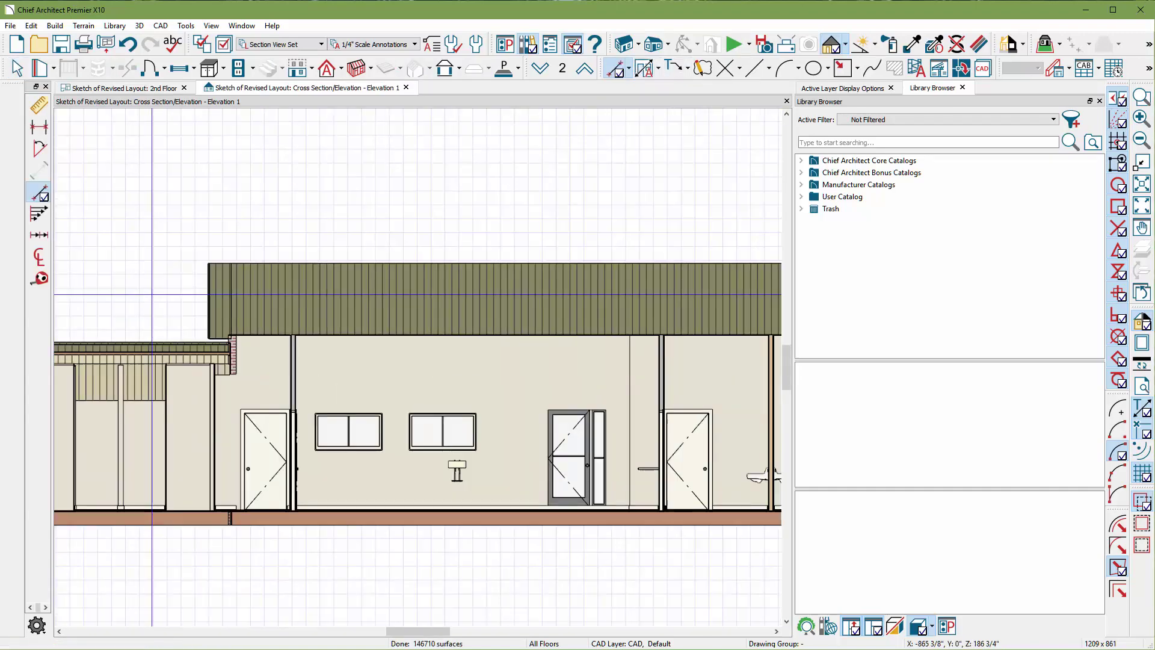
pyautogui.scroll(2, 152, 294)
pyautogui.moveTo(368, 363); pyautogui.dragTo(374, 217)
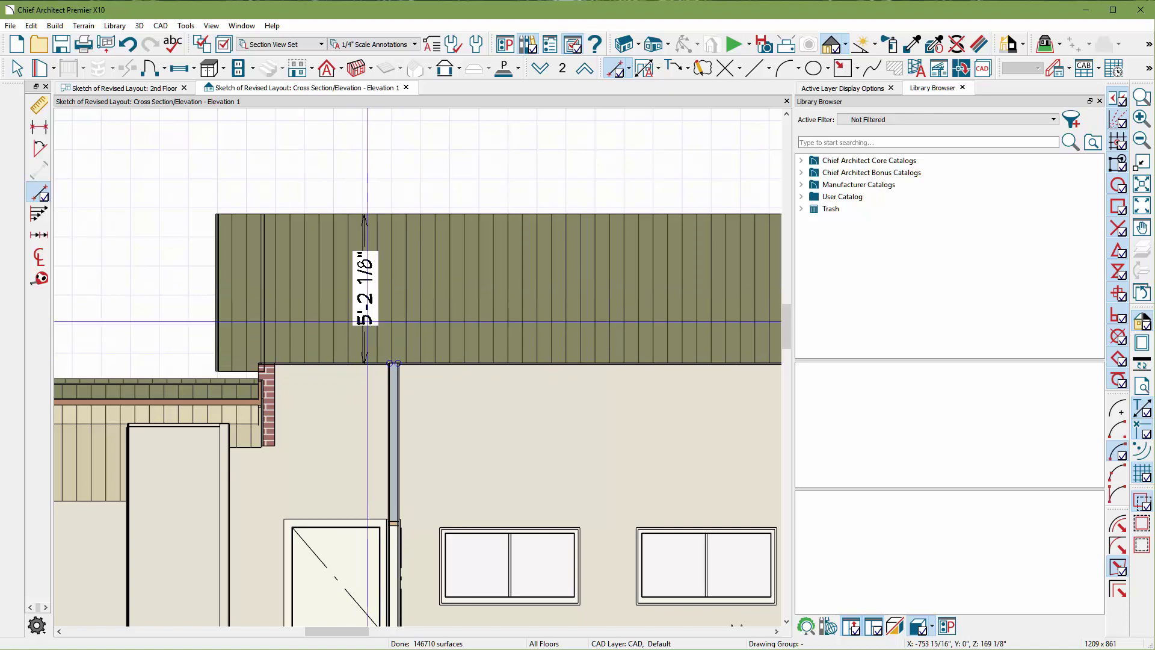
pyautogui.press('space')
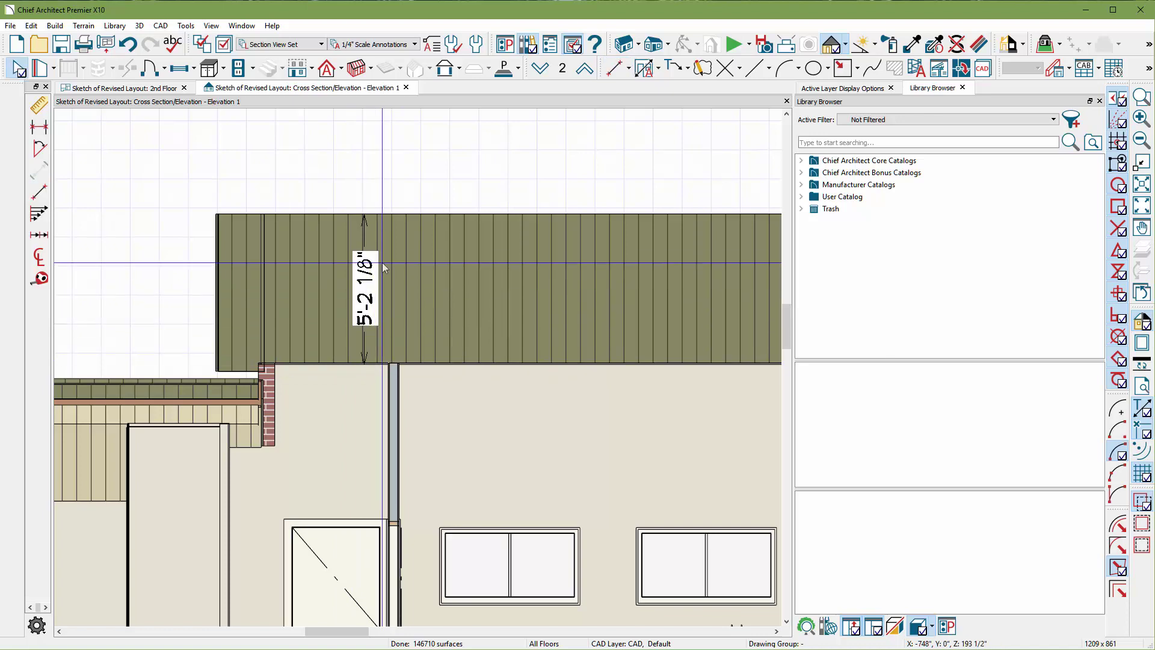
pyautogui.click(406, 88)
pyautogui.click(614, 348)
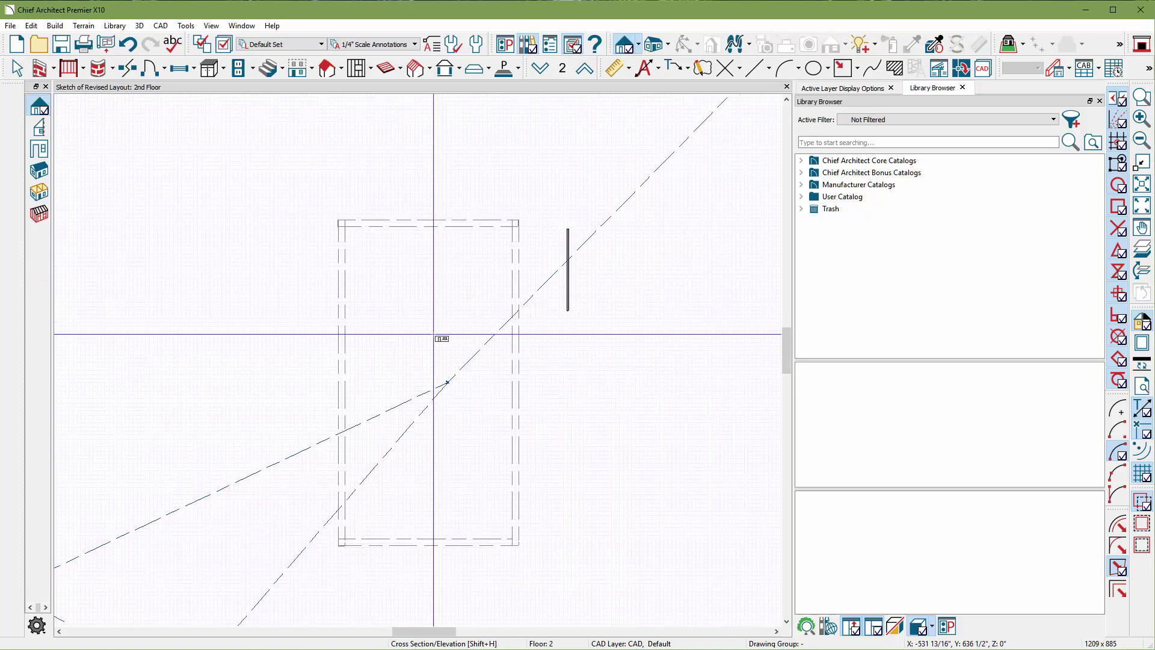
# - Delete all 2nd floor walls and the room, confirming removal of auto-generated walls
pyautogui.moveTo(304, 186); pyautogui.dragTo(702, 550)
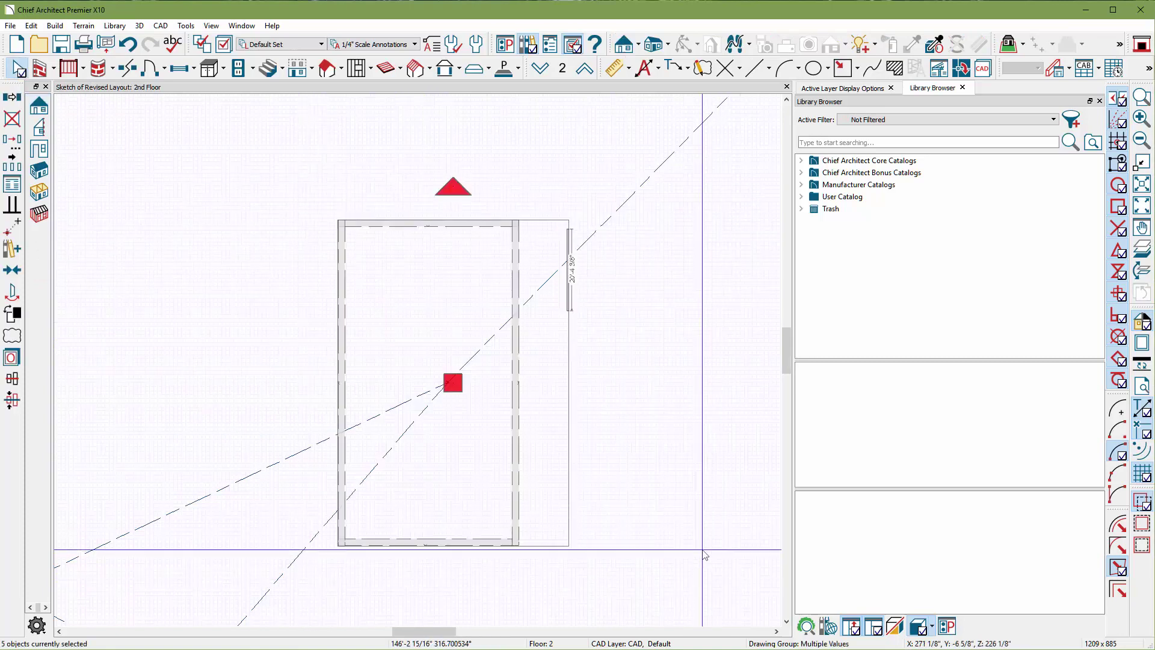
pyautogui.press('Delete')
pyautogui.click(661, 355)
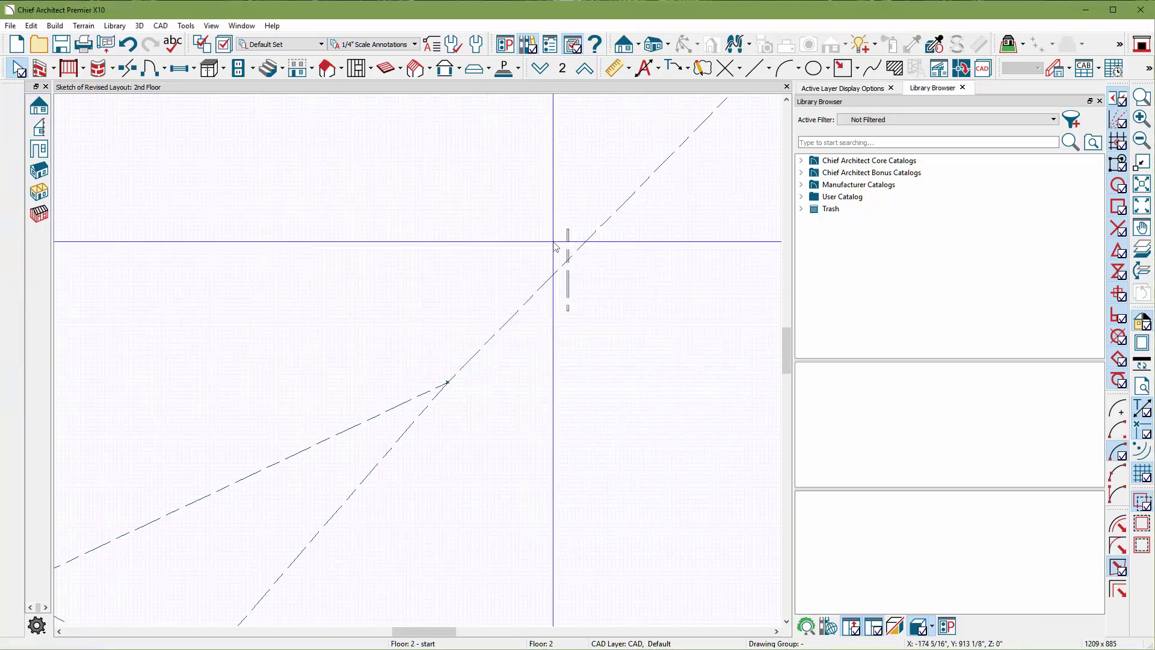
pyautogui.press('Escape')
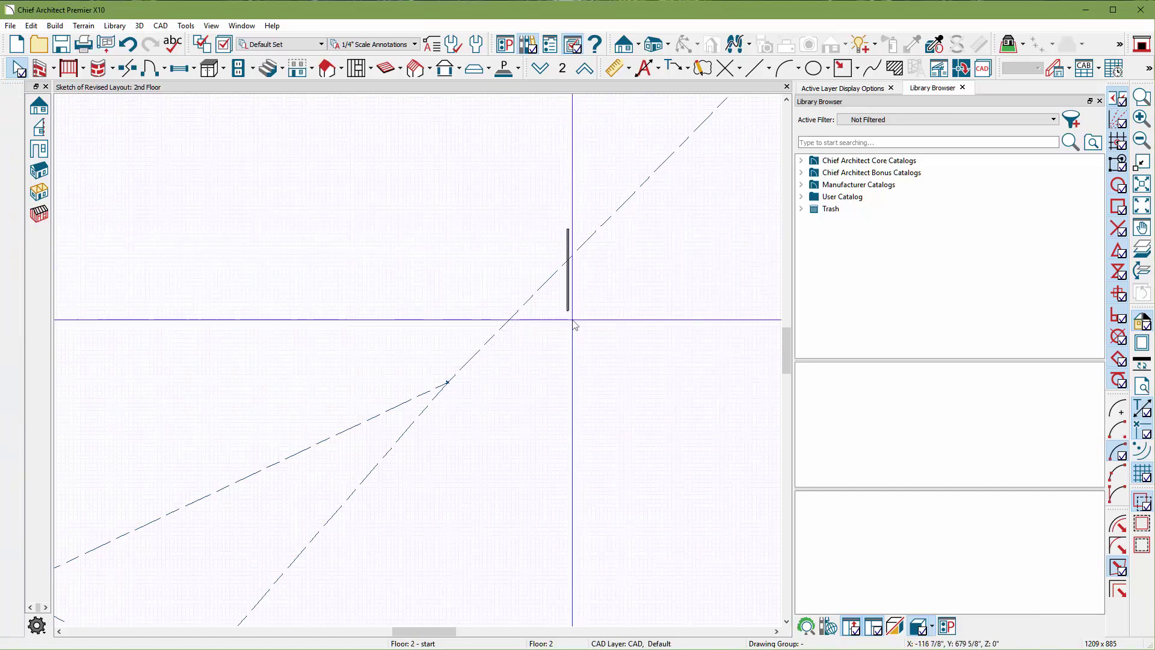
# - Turn off display of the Walls, Attic layer in Active Layer Display Options
pyautogui.click(826, 89)
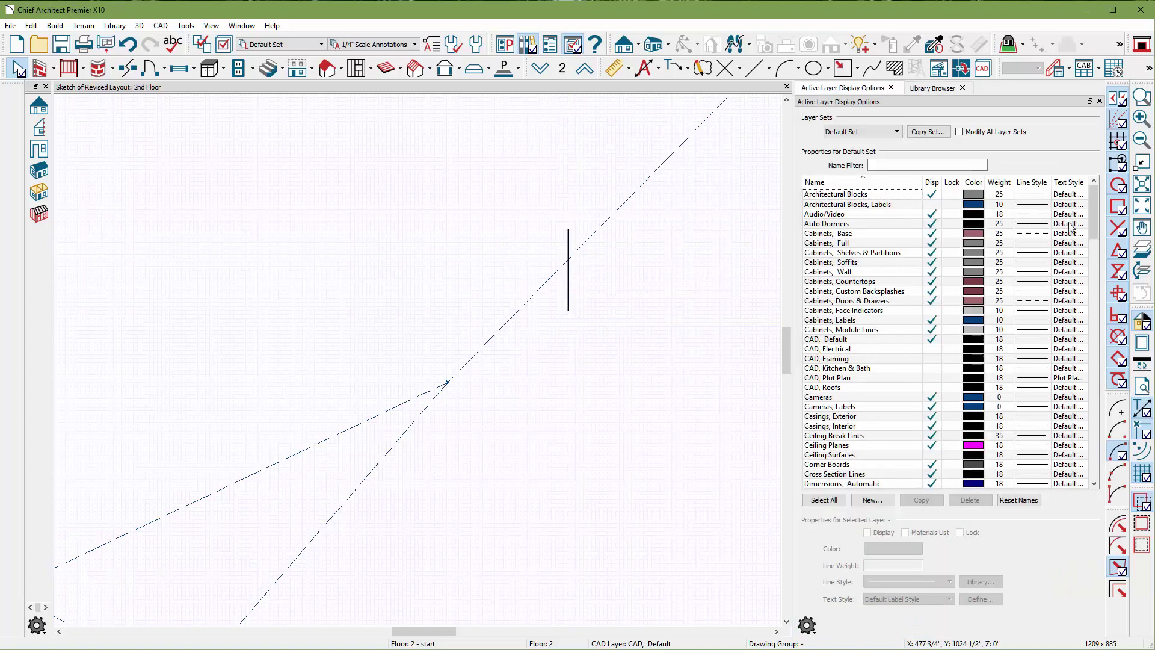
pyautogui.moveTo(1093, 204); pyautogui.dragTo(1094, 445)
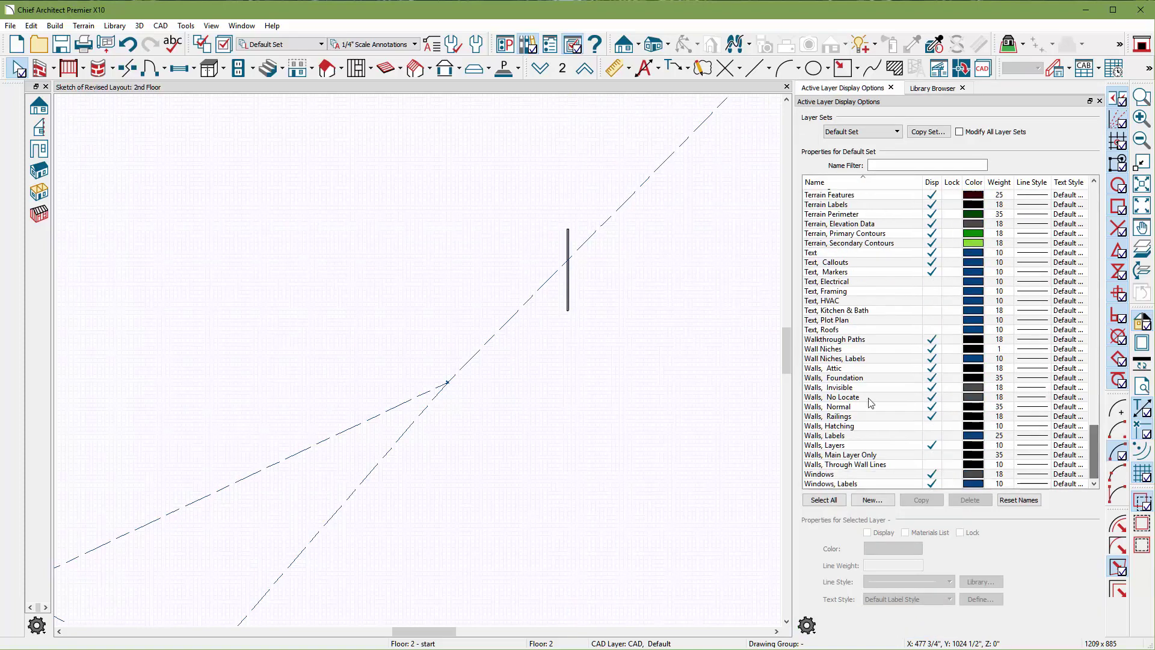
pyautogui.click(934, 369)
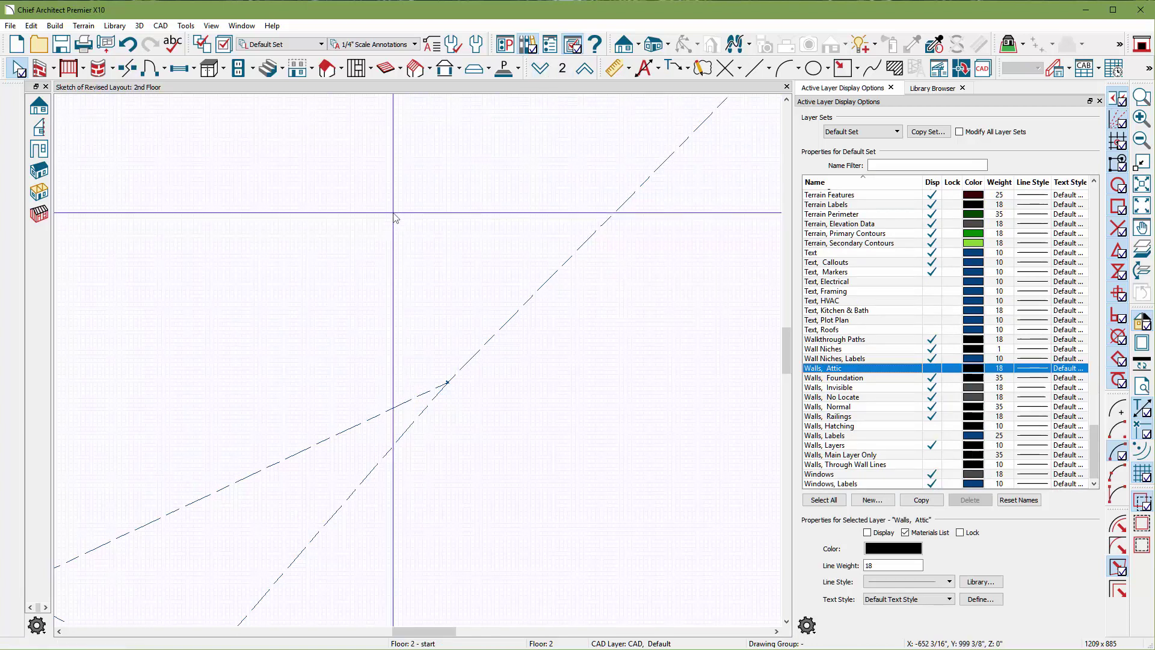
pyautogui.click(312, 72)
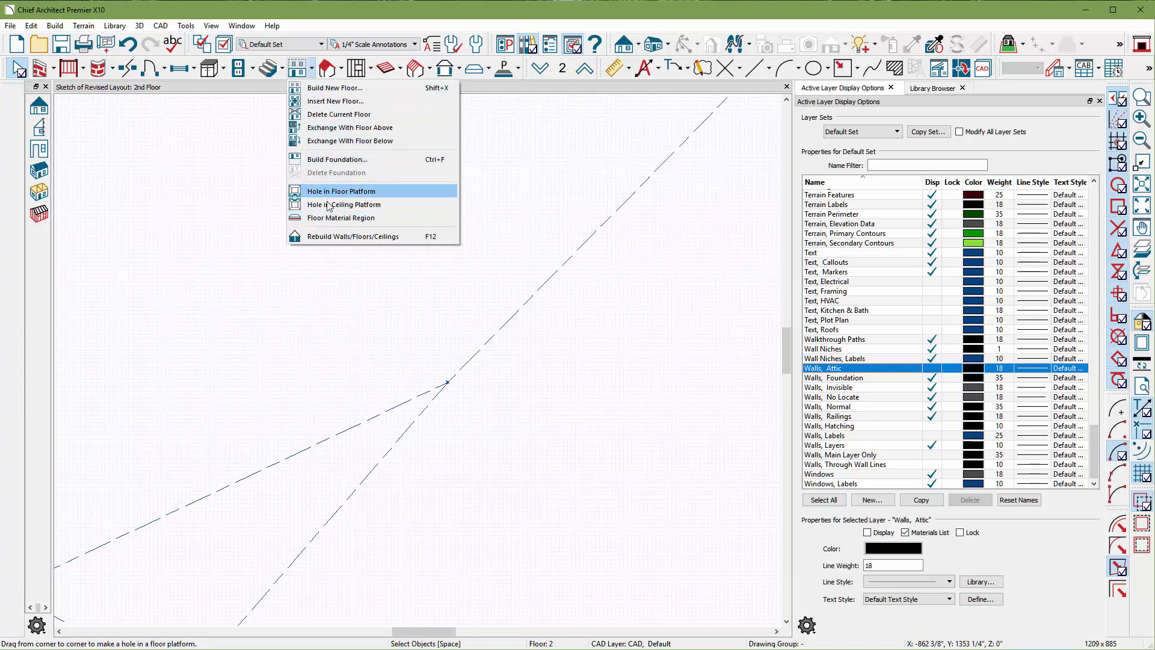
# - Delete the current 2nd floor, return to Floor 1, and start building a new floor above
pyautogui.click(347, 116)
pyautogui.click(603, 349)
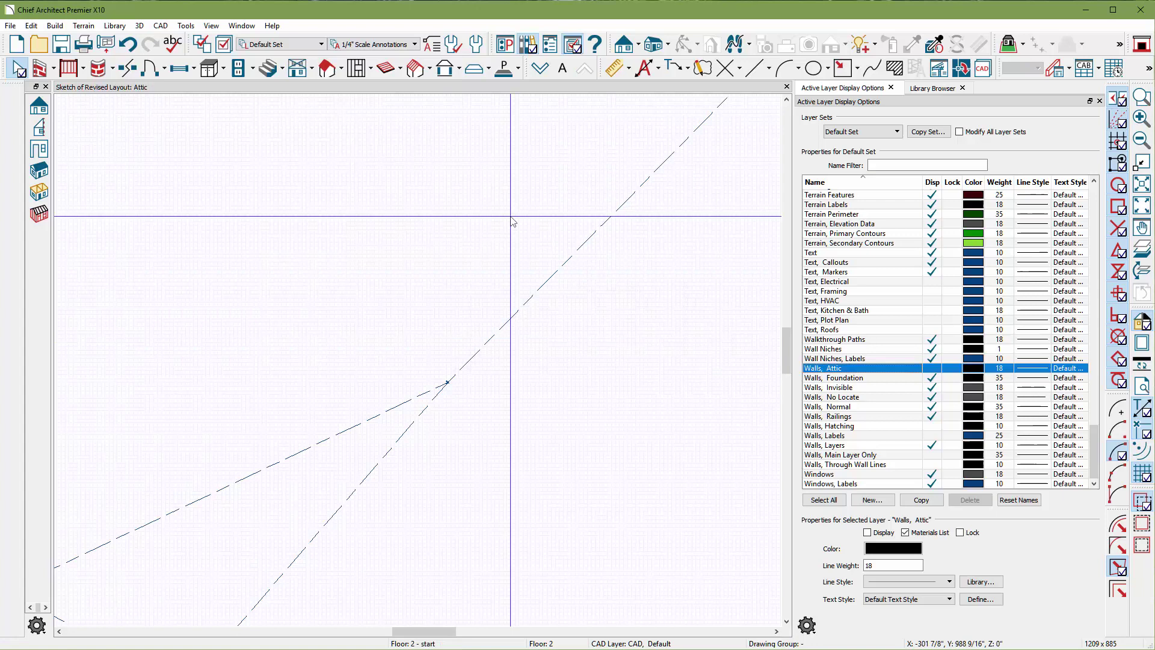
pyautogui.click(540, 71)
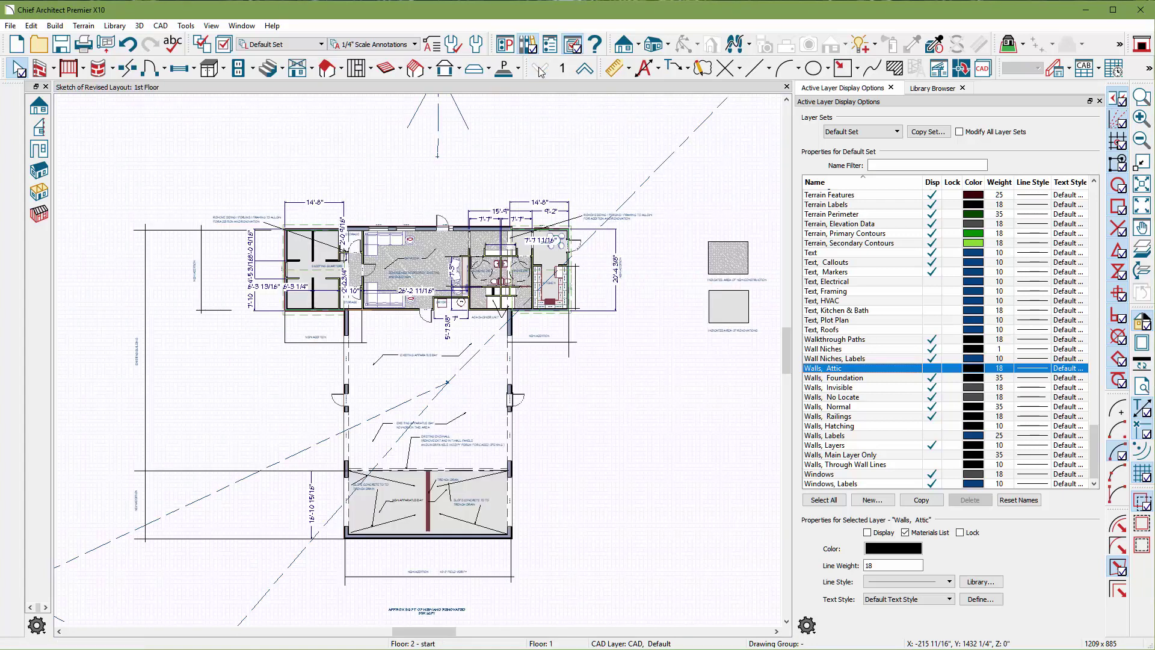
pyautogui.click(312, 69)
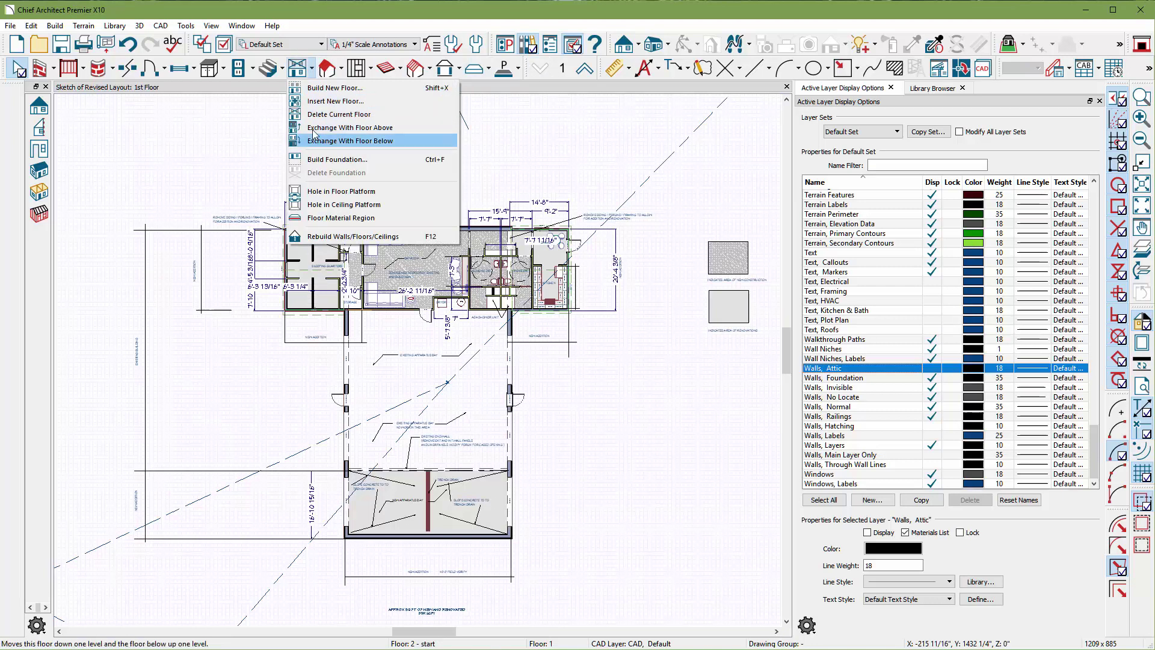
pyautogui.click(328, 88)
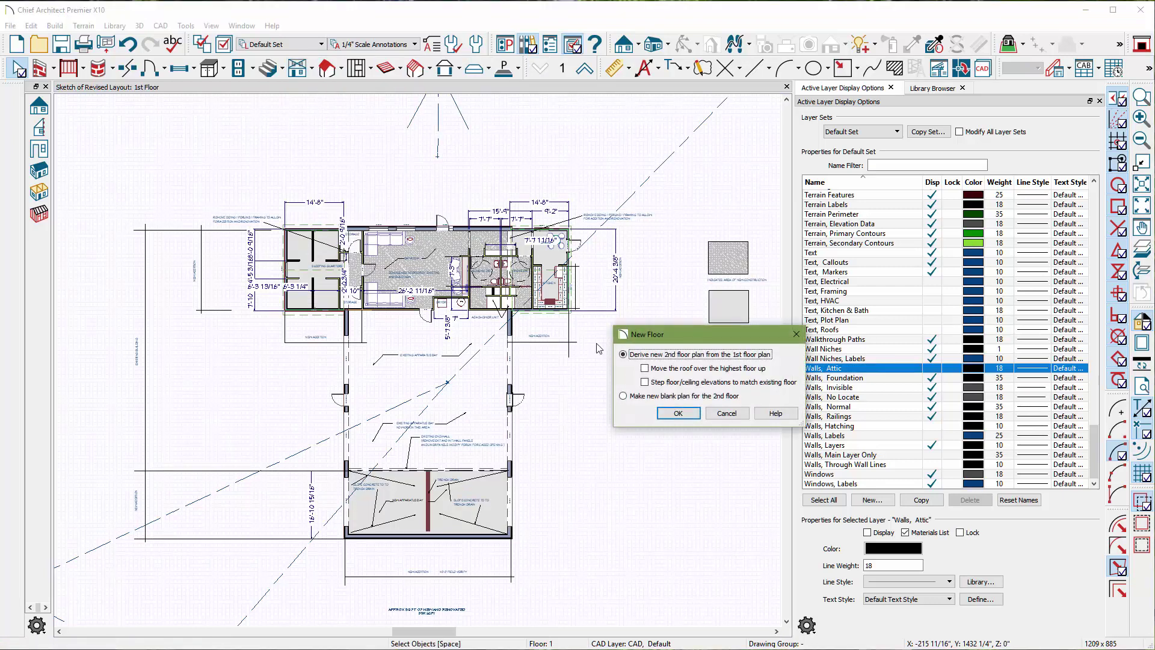
# - Derive the new 2nd floor from Floor 1 with a 50" finished ceiling, no roof or flat ceiling
pyautogui.click(676, 414)
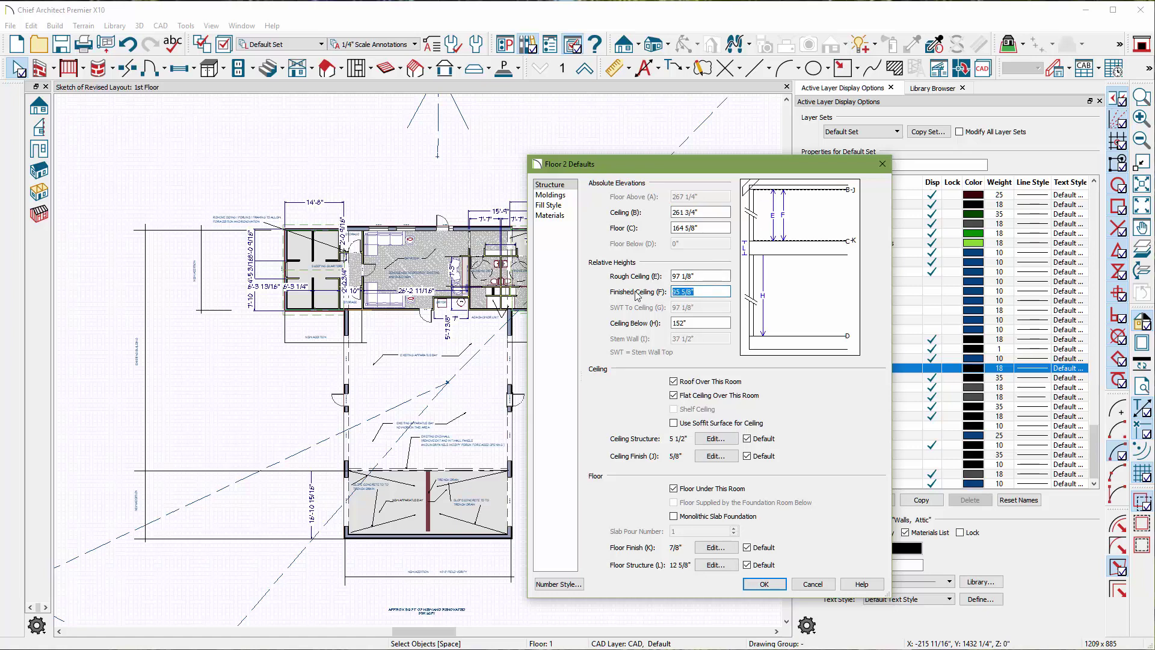
pyautogui.write('0')
pyautogui.press('Tab')
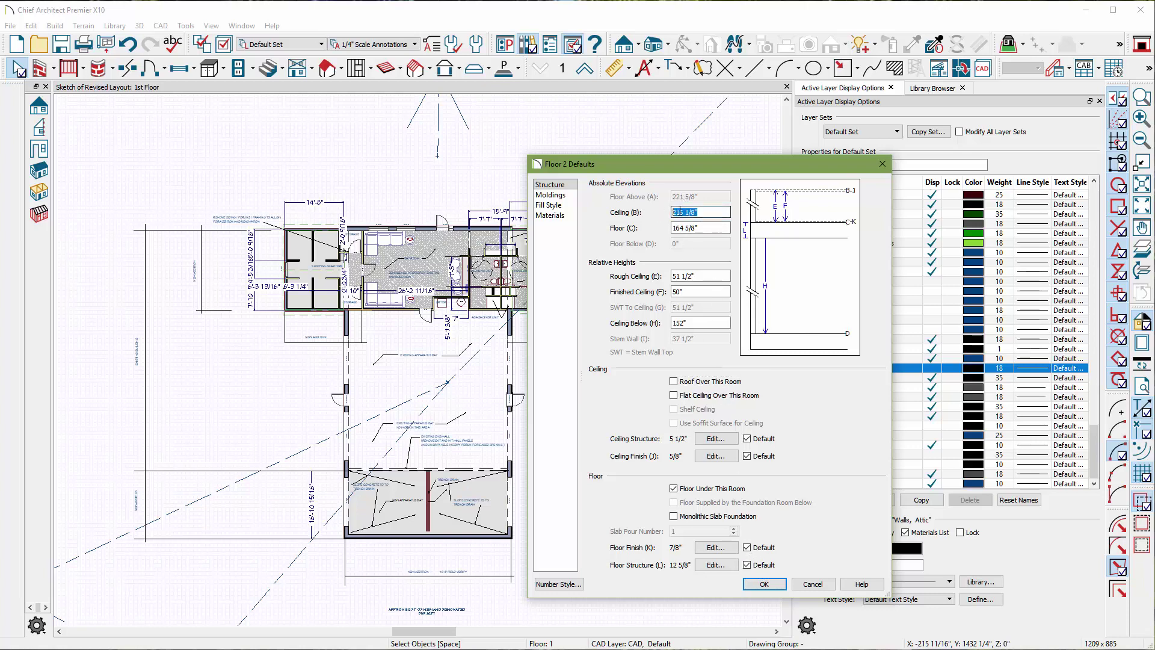
pyautogui.click(764, 584)
# - Delete the left room's extra walls and extend the left vertical wall up to the top wall
pyautogui.scroll(2, 252, 263)
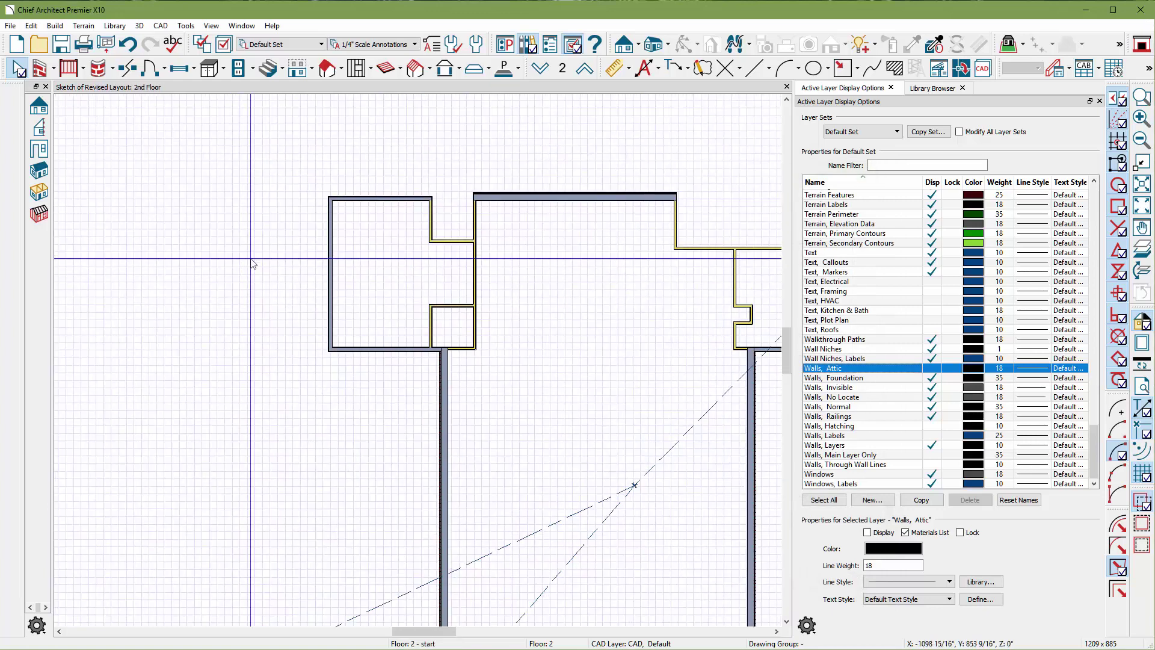
pyautogui.moveTo(301, 178); pyautogui.dragTo(446, 289)
pyautogui.press('Delete')
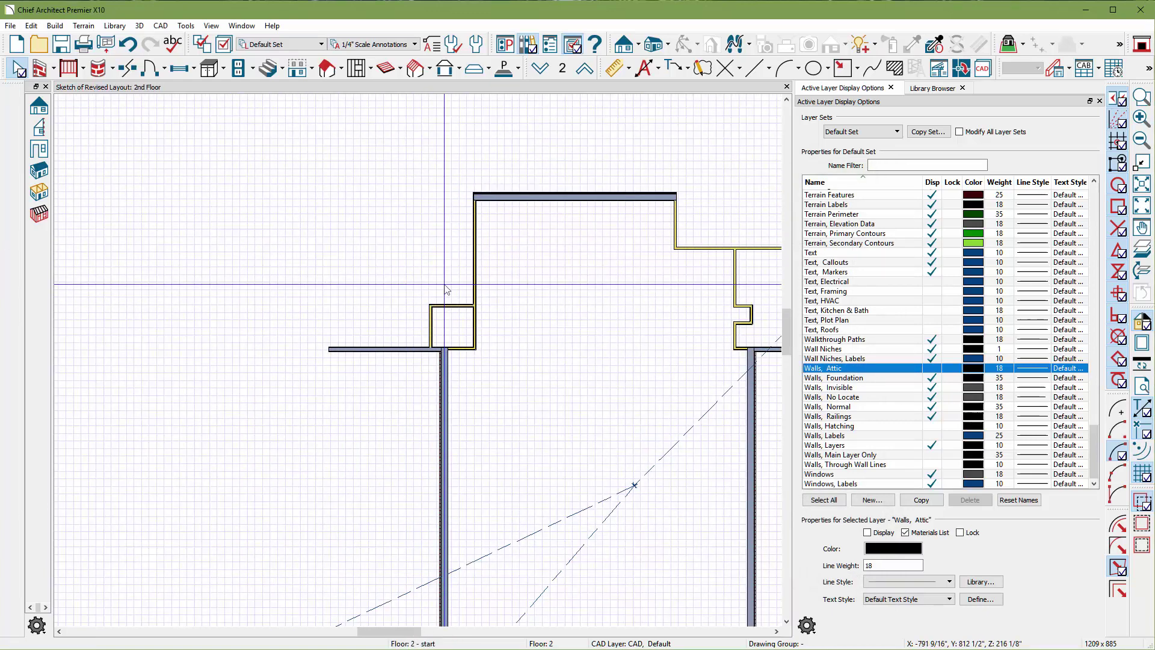
pyautogui.moveTo(304, 253); pyautogui.dragTo(481, 319)
pyautogui.press('Delete')
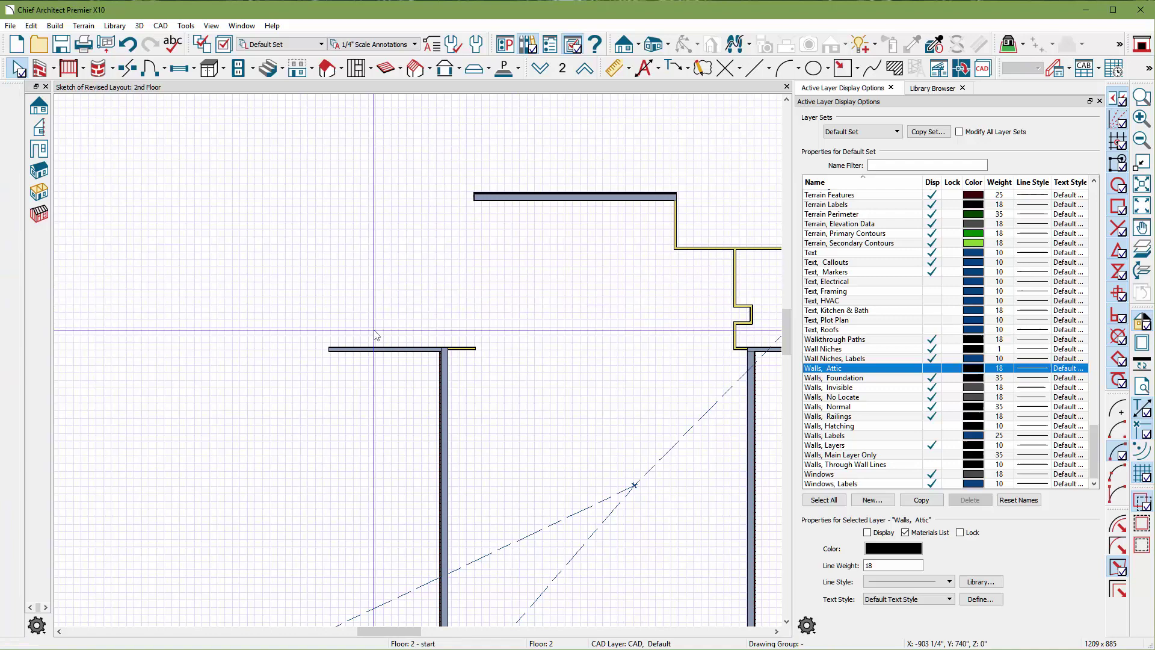
pyautogui.click(385, 349)
pyautogui.press('Delete')
pyautogui.click(446, 348)
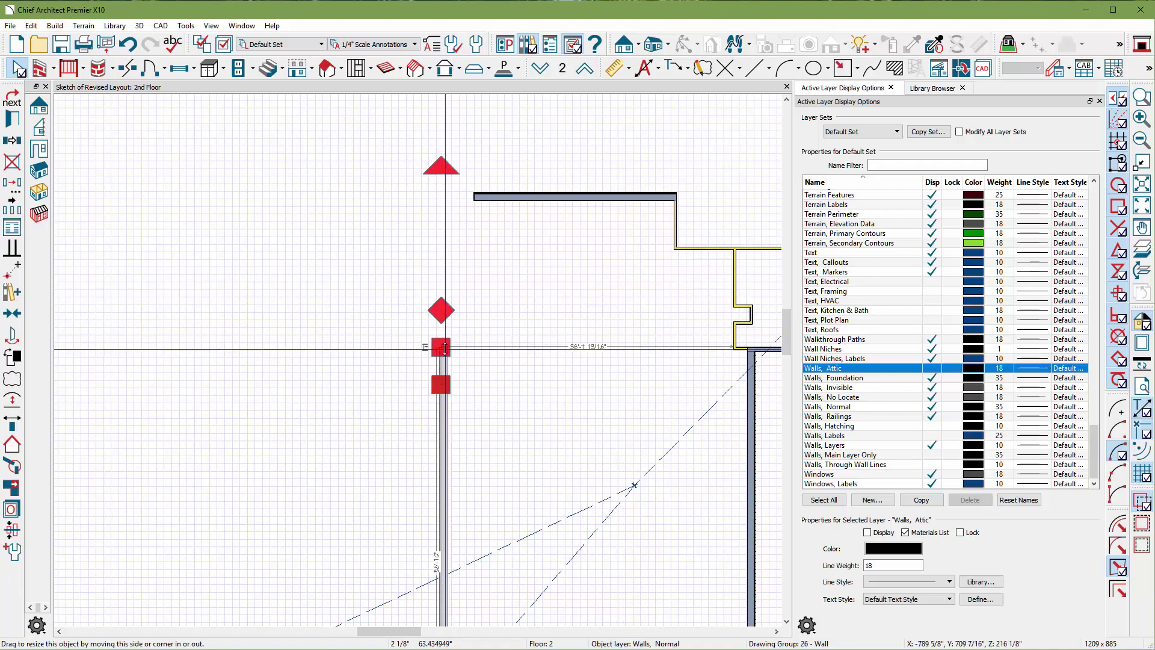
pyautogui.moveTo(445, 347); pyautogui.dragTo(445, 195)
pyautogui.click(444, 197)
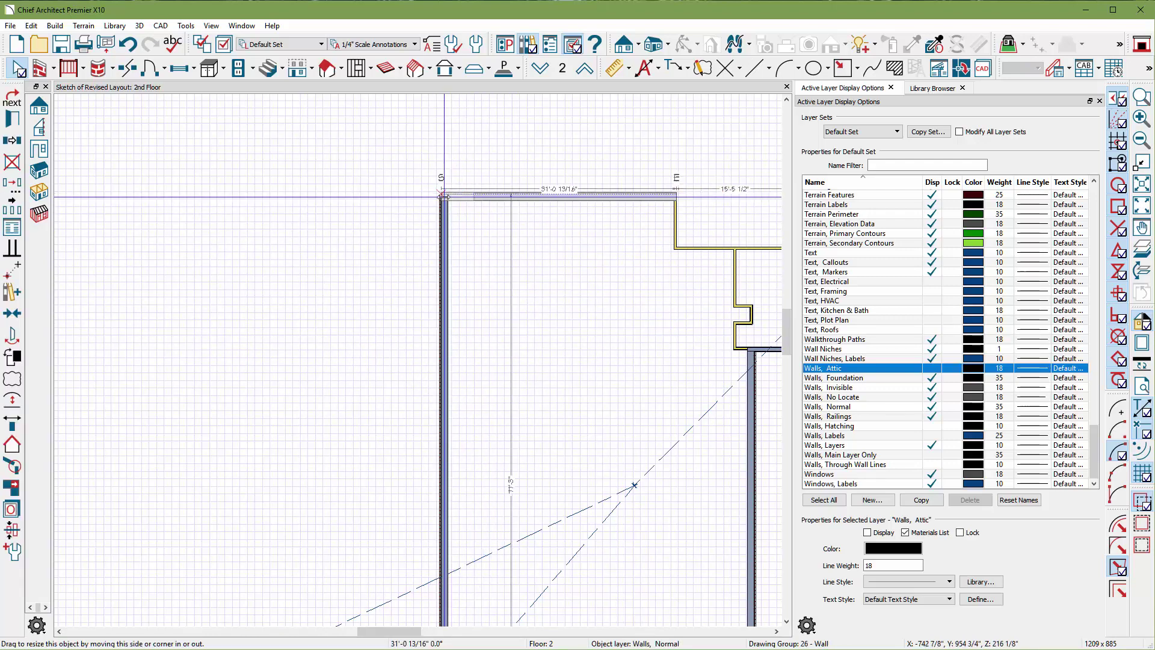
# - Remove the short top-right and lower walls, then join the right wall to the top wall
pyautogui.scroll(2, 541, 273)
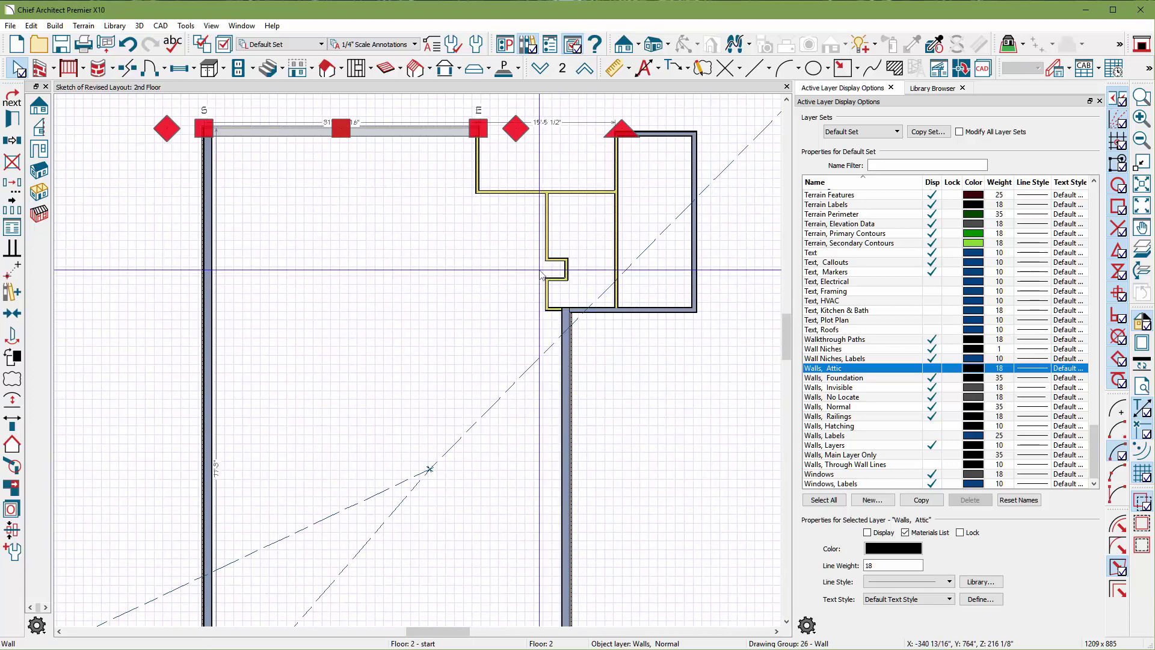
pyautogui.moveTo(438, 168); pyautogui.dragTo(752, 287)
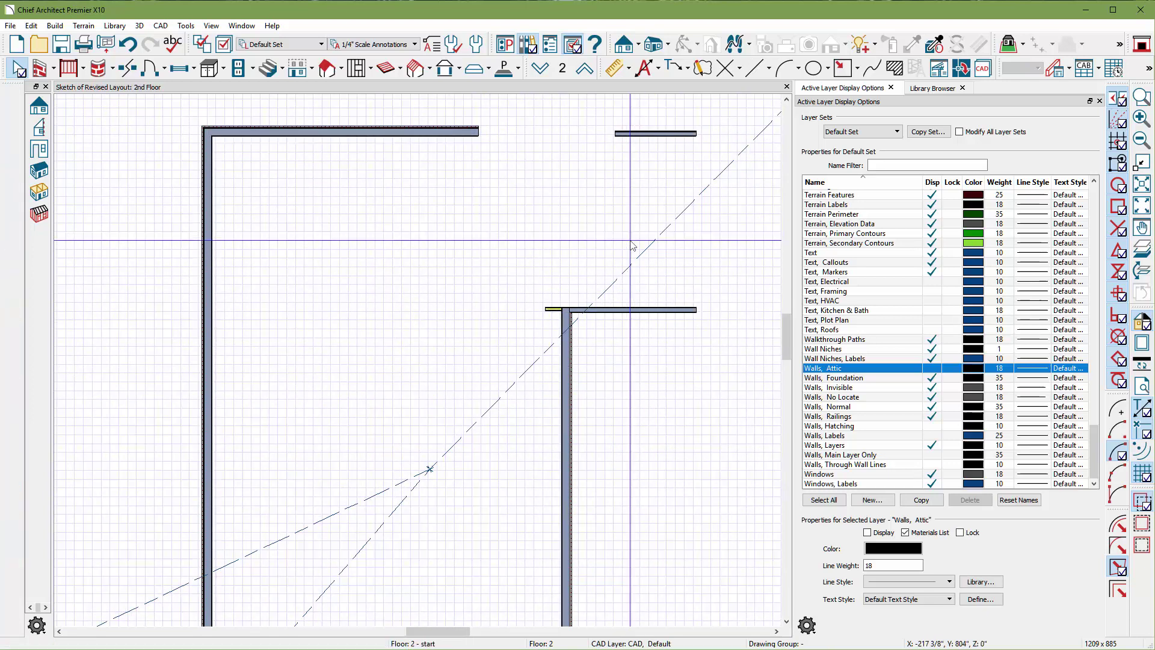
pyautogui.click(656, 133)
pyautogui.press('Delete')
pyautogui.click(662, 310)
pyautogui.press('Delete')
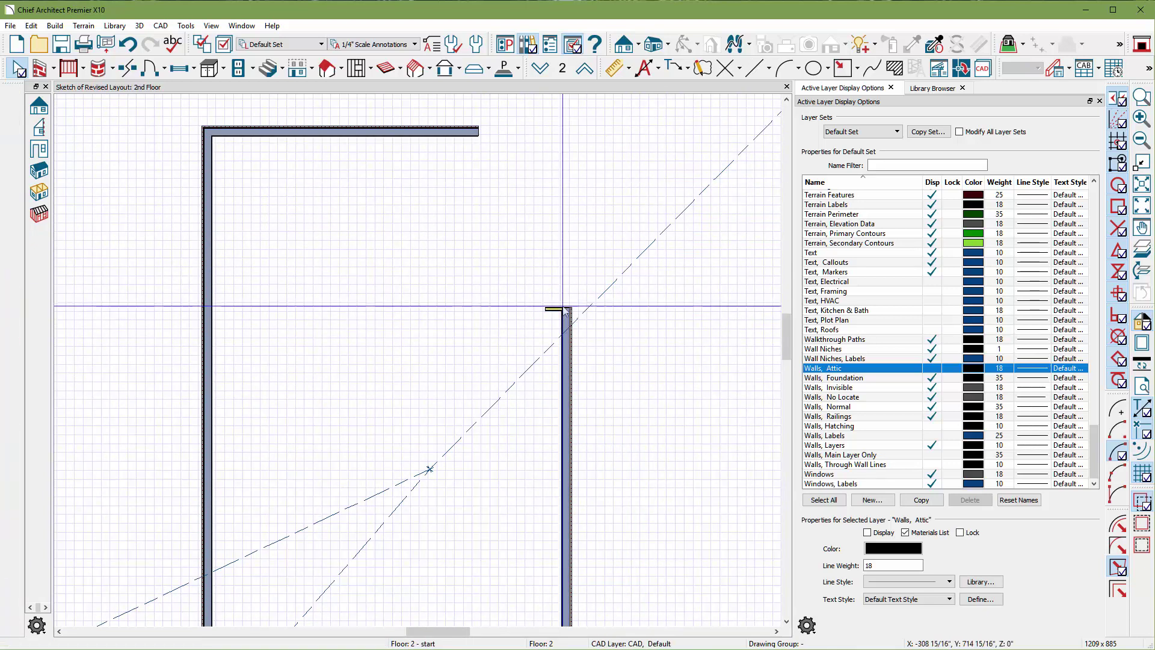
pyautogui.click(568, 332)
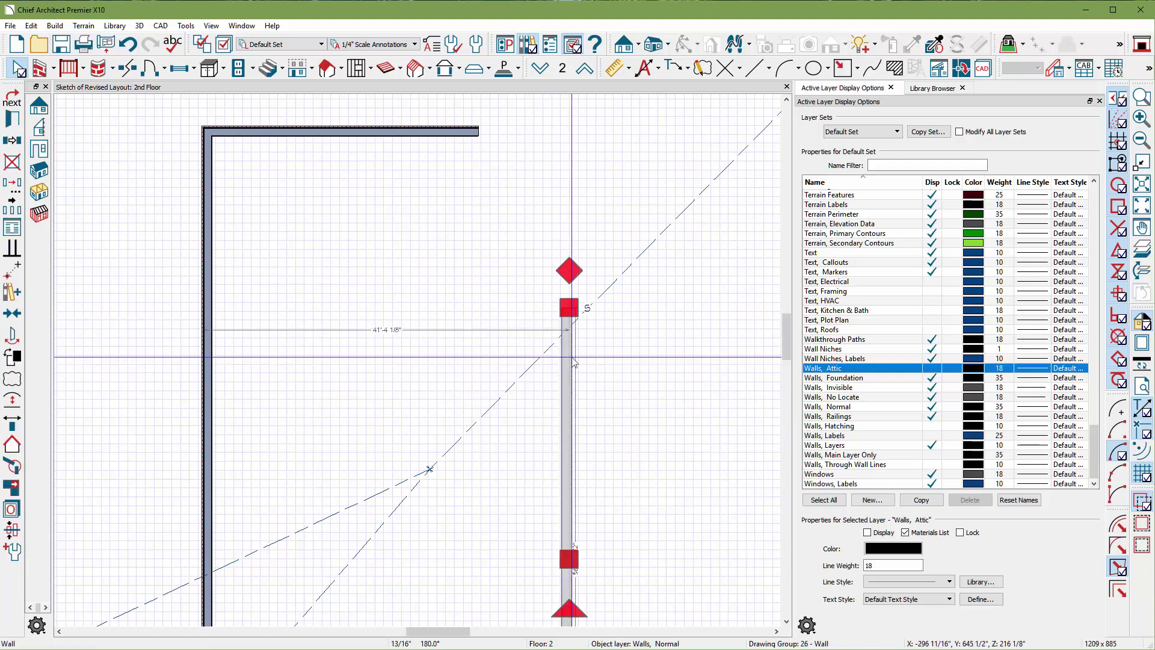
pyautogui.moveTo(569, 310); pyautogui.dragTo(569, 132)
pyautogui.click(460, 135)
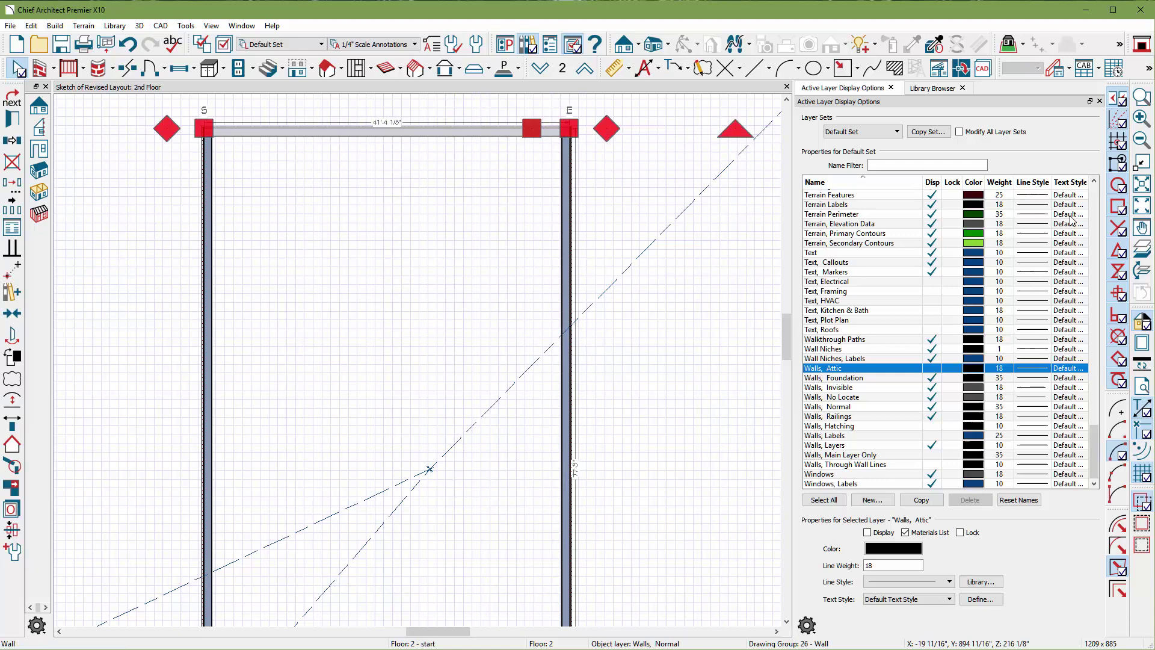
# - Briefly show and hide the reference floor plan to check the rectangle's outline
pyautogui.click(1141, 248)
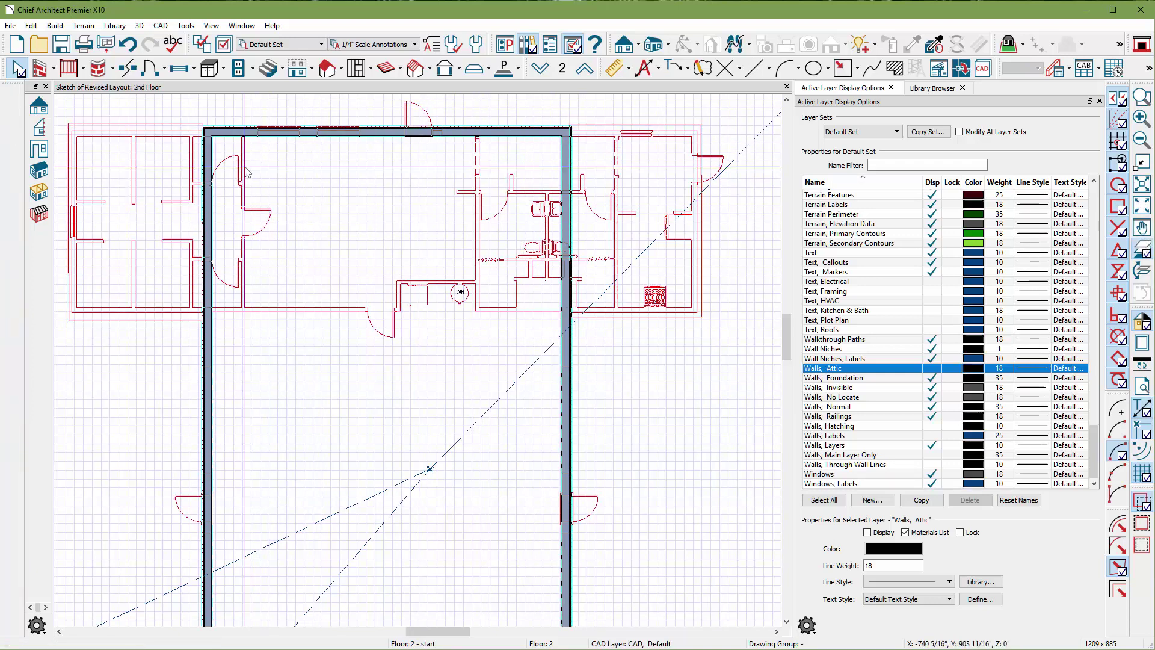
pyautogui.click(1141, 248)
pyautogui.scroll(-2, 473, 208)
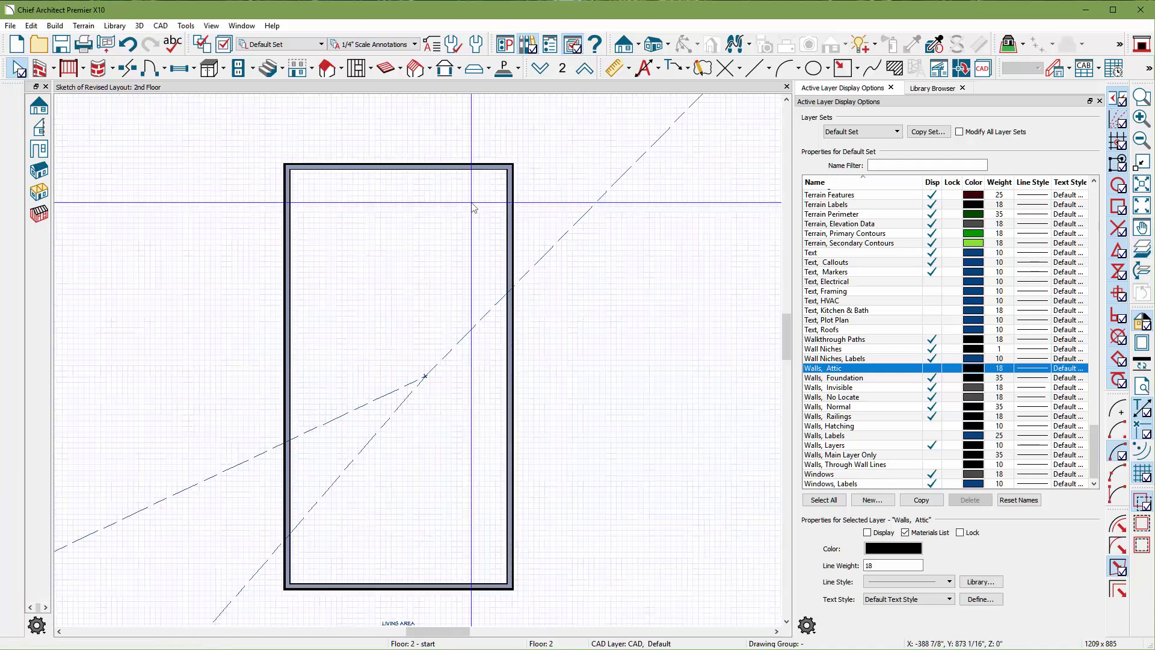
pyautogui.scroll(-1, 473, 208)
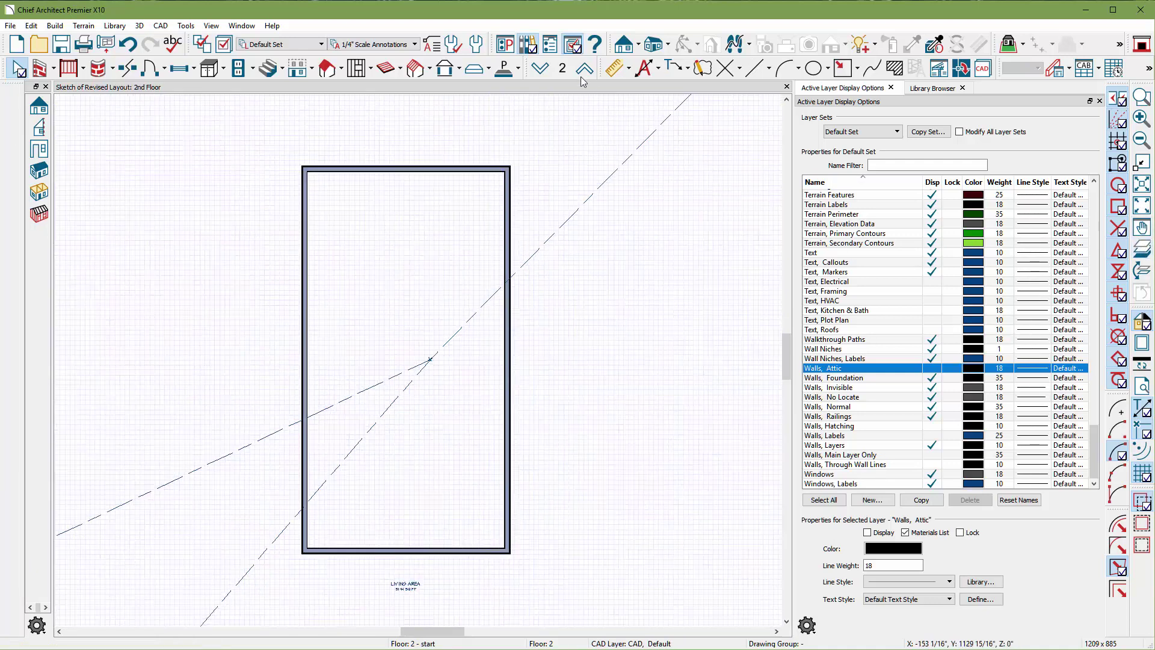
# - Open a Perspective Full Overview and orbit to look down onto the flat roof and parapets
pyautogui.click(655, 46)
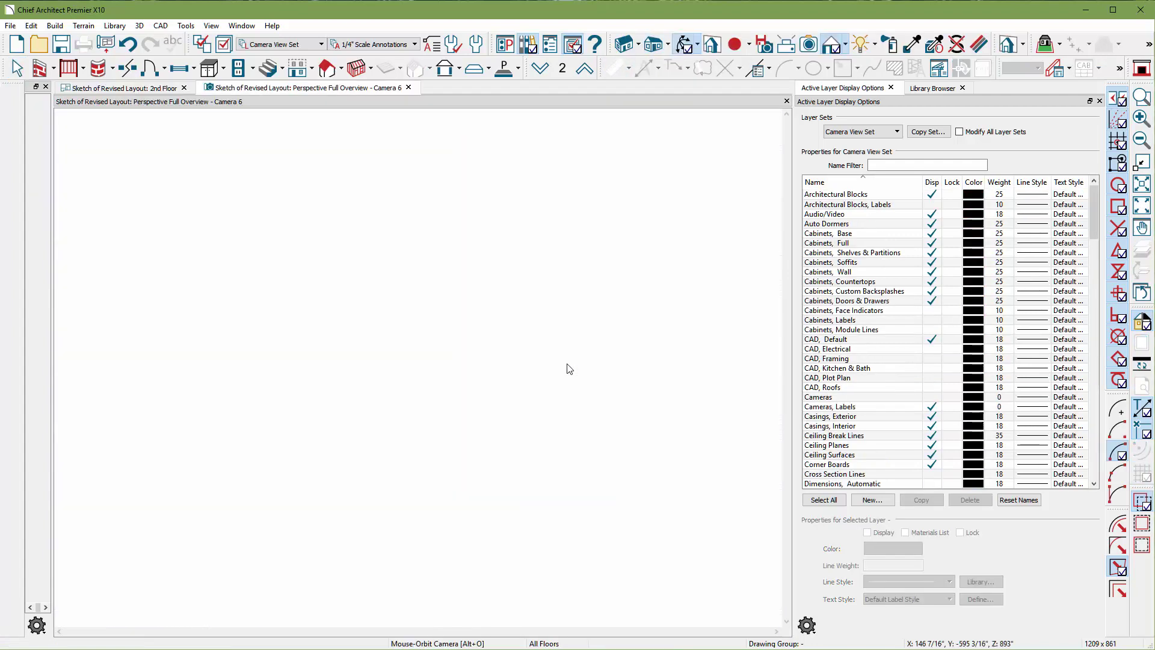
pyautogui.moveTo(405, 364); pyautogui.dragTo(648, 331)
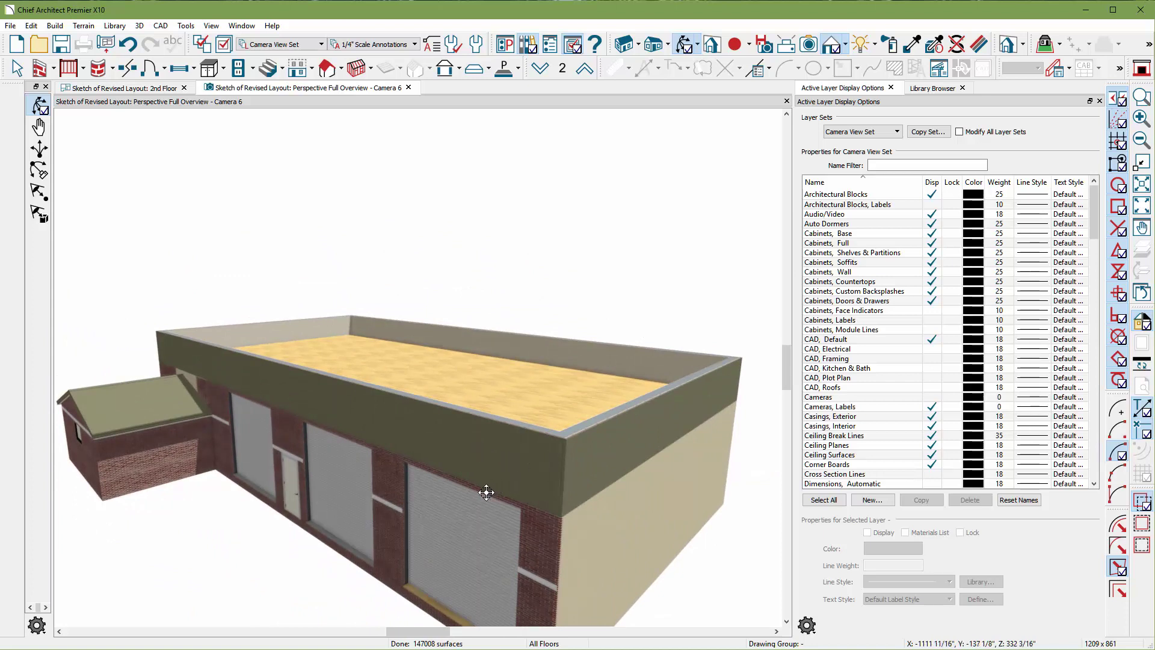
pyautogui.moveTo(539, 539); pyautogui.dragTo(225, 406)
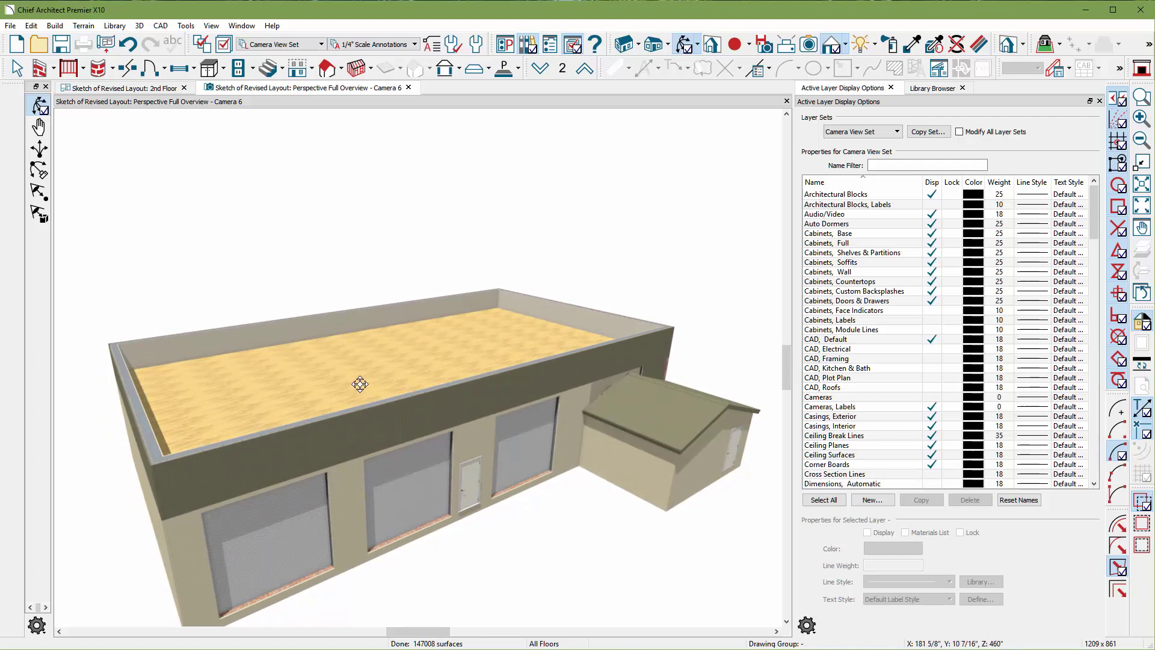
pyautogui.press('space')
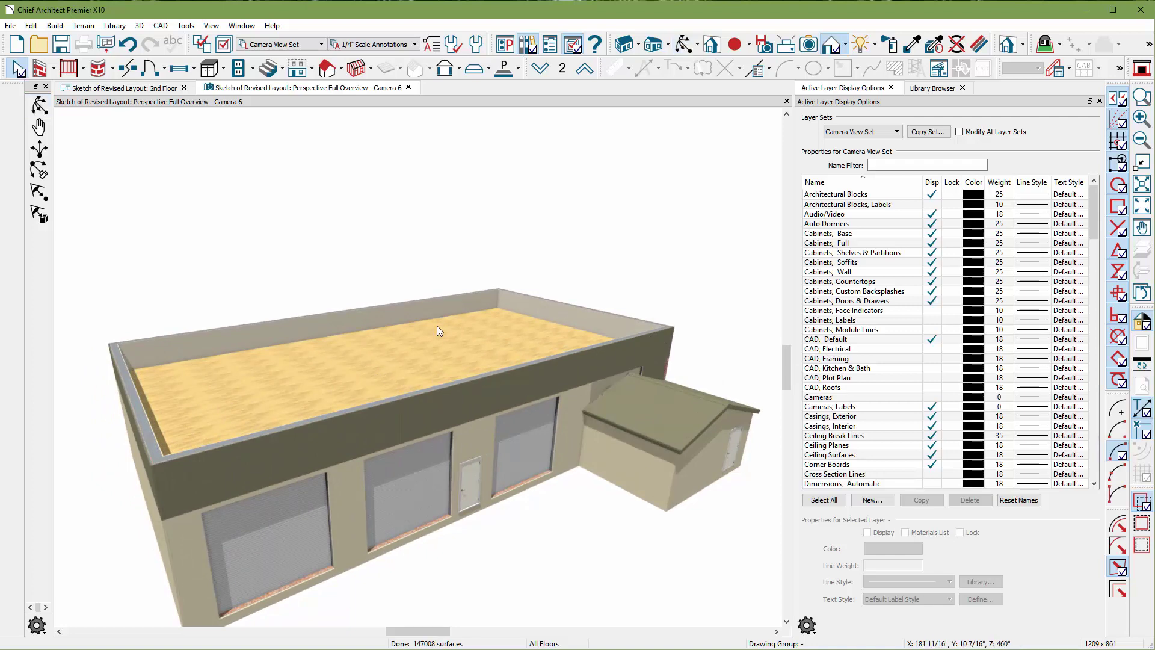
# - Search the material library for 'bl' and select the Blacktop 1 material
pyautogui.click(892, 48)
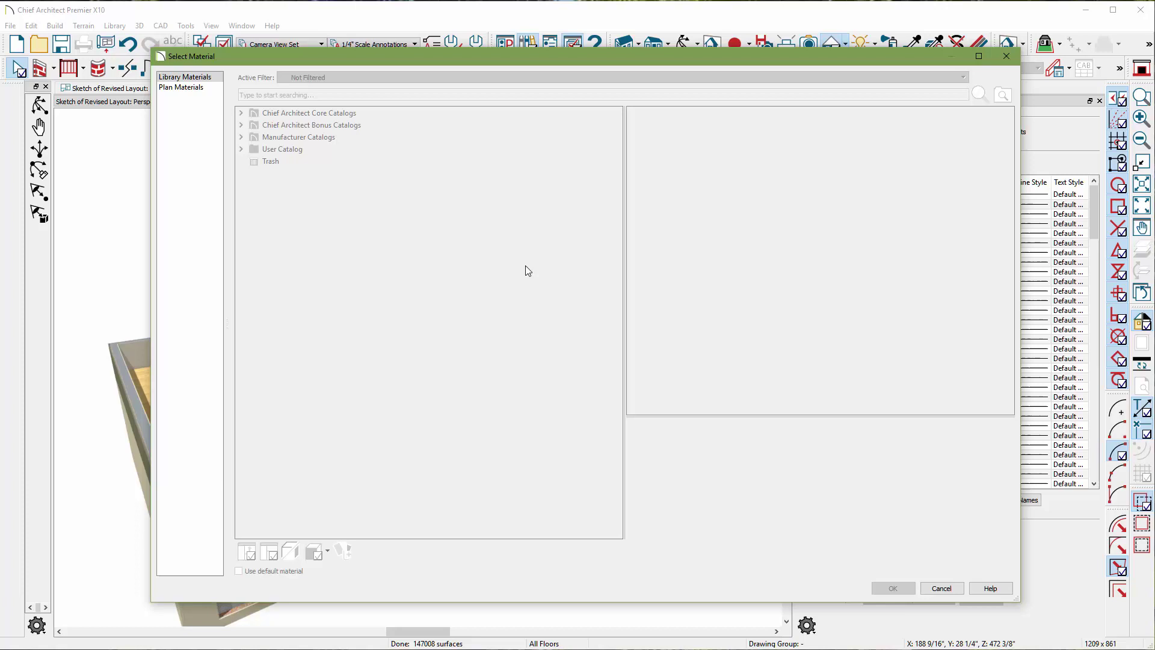
pyautogui.write('blacktop')
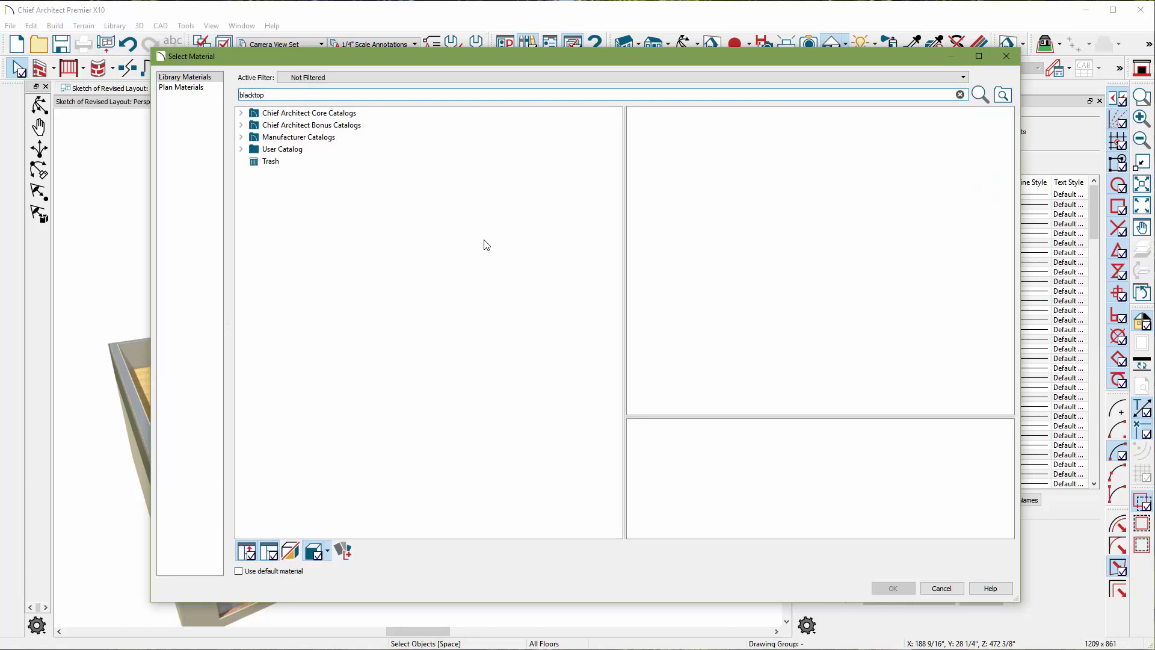
pyautogui.press('Return')
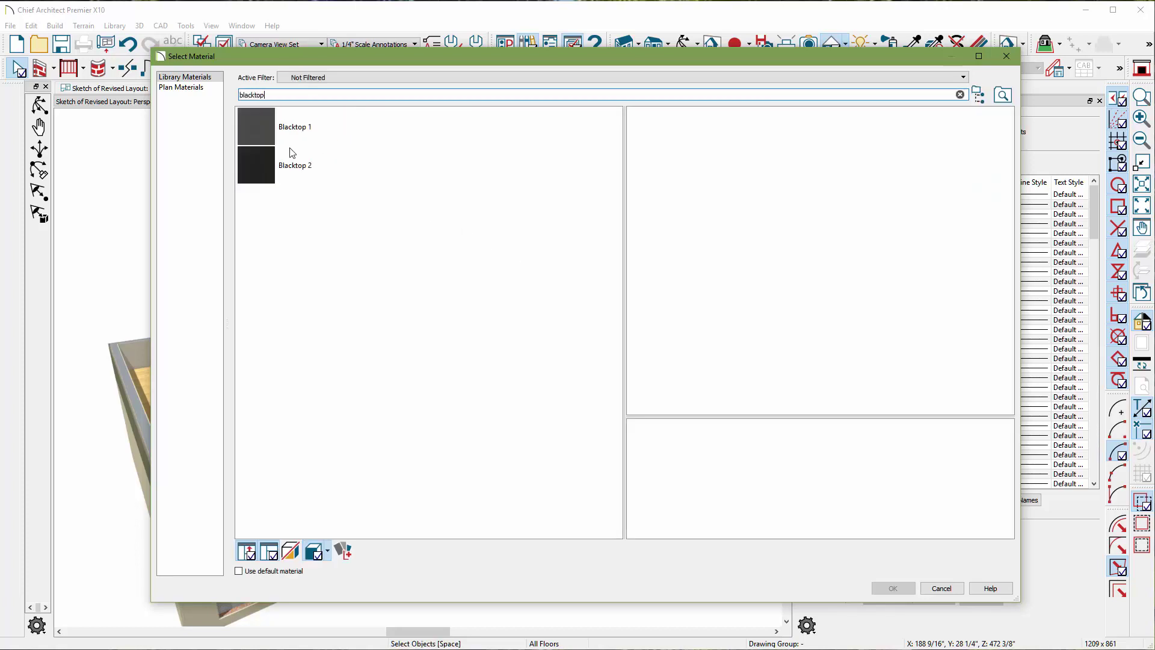
pyautogui.click(283, 137)
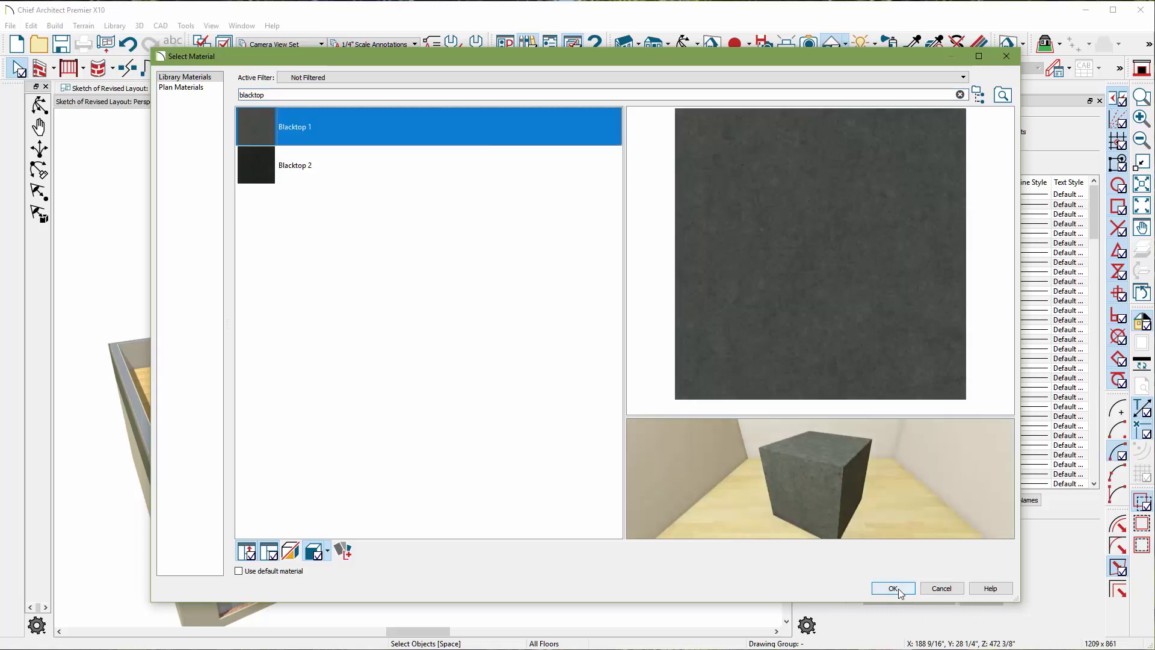
# - Paint the flat roof deck with Blacktop 1, then trace a polyline around the room's perimeter
pyautogui.click(893, 588)
pyautogui.click(266, 393)
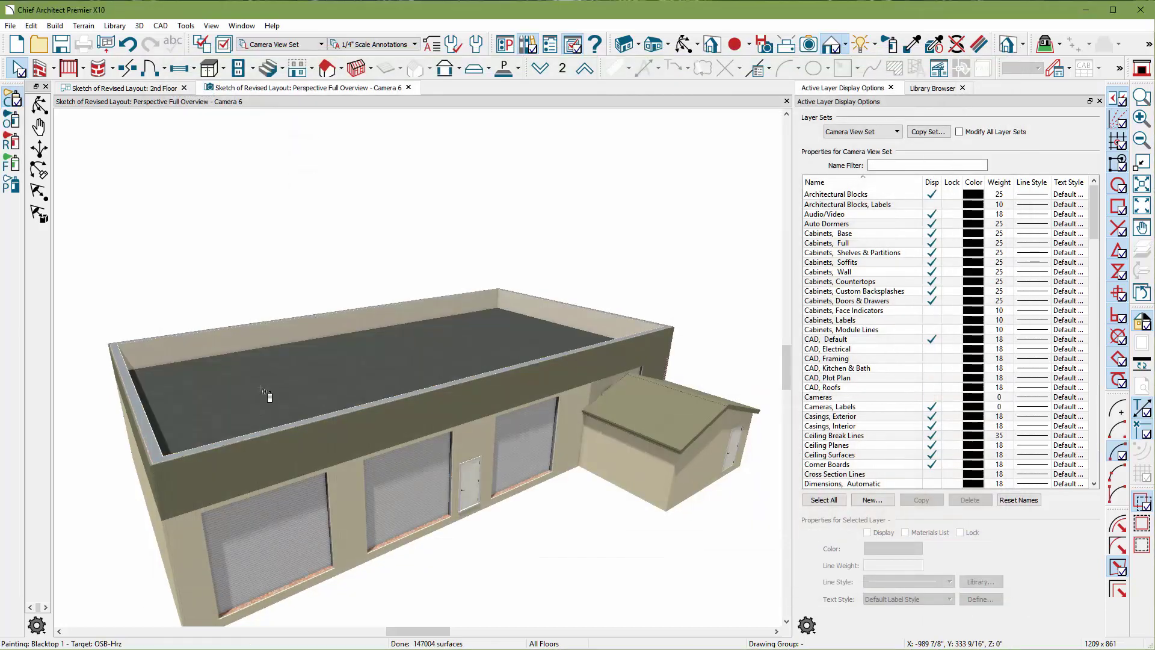
pyautogui.press('Escape')
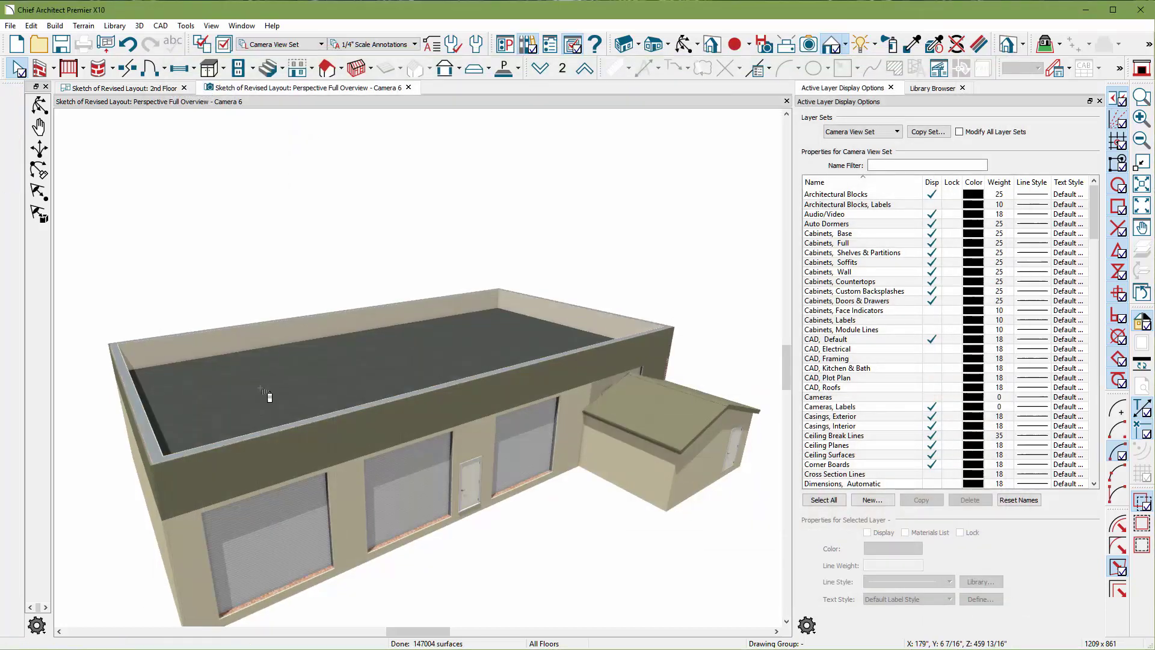
pyautogui.click(381, 352)
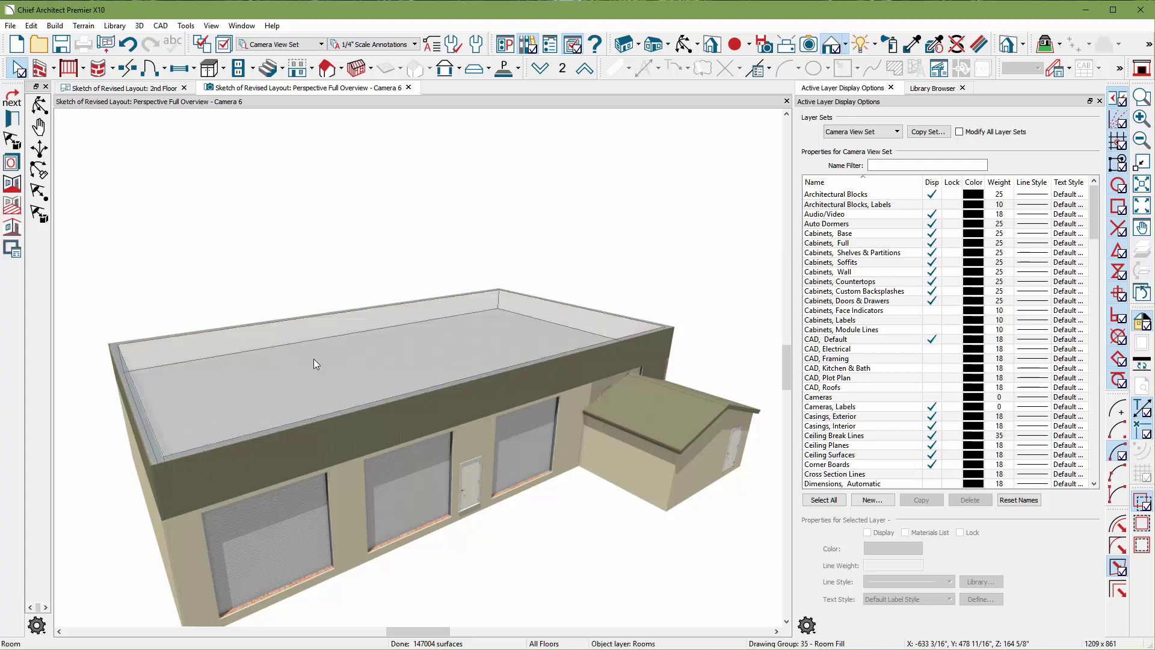
pyautogui.click(14, 187)
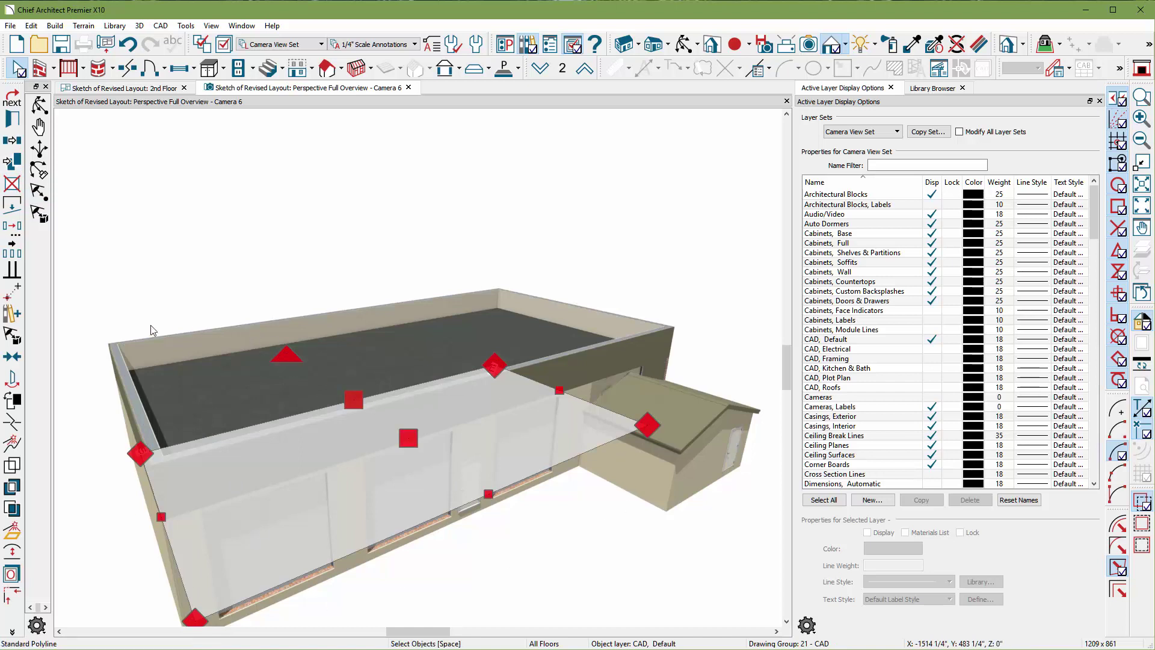
# - Convert the room polyline into a 3D molding polyline and show its Moldings settings
pyautogui.click(12, 533)
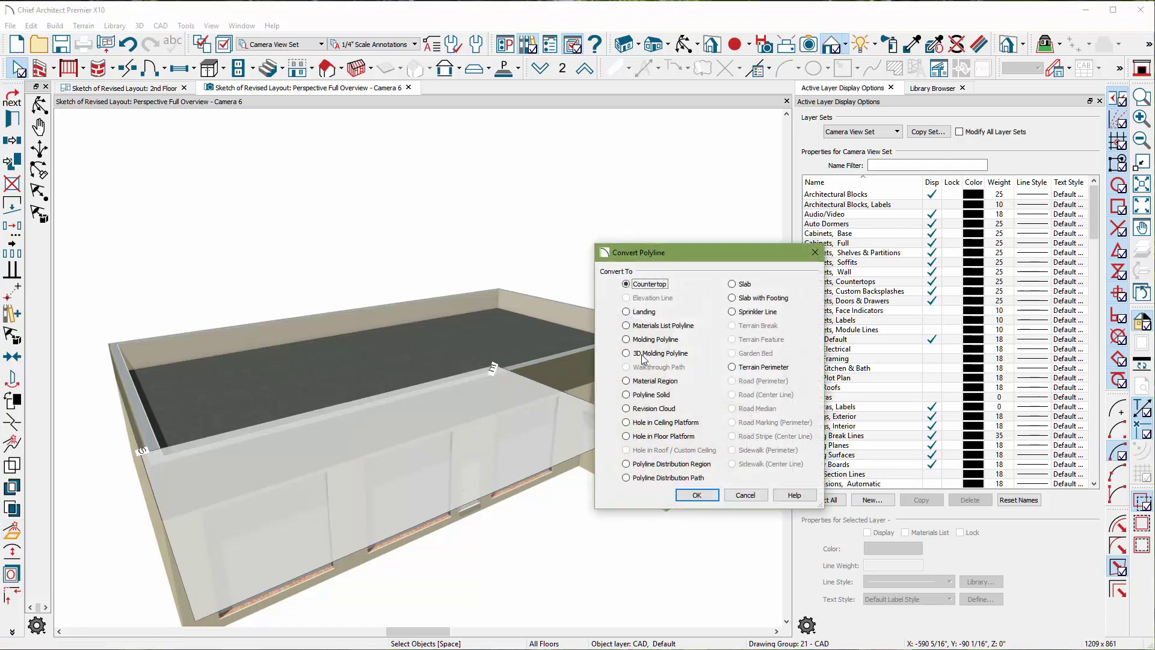
pyautogui.click(696, 495)
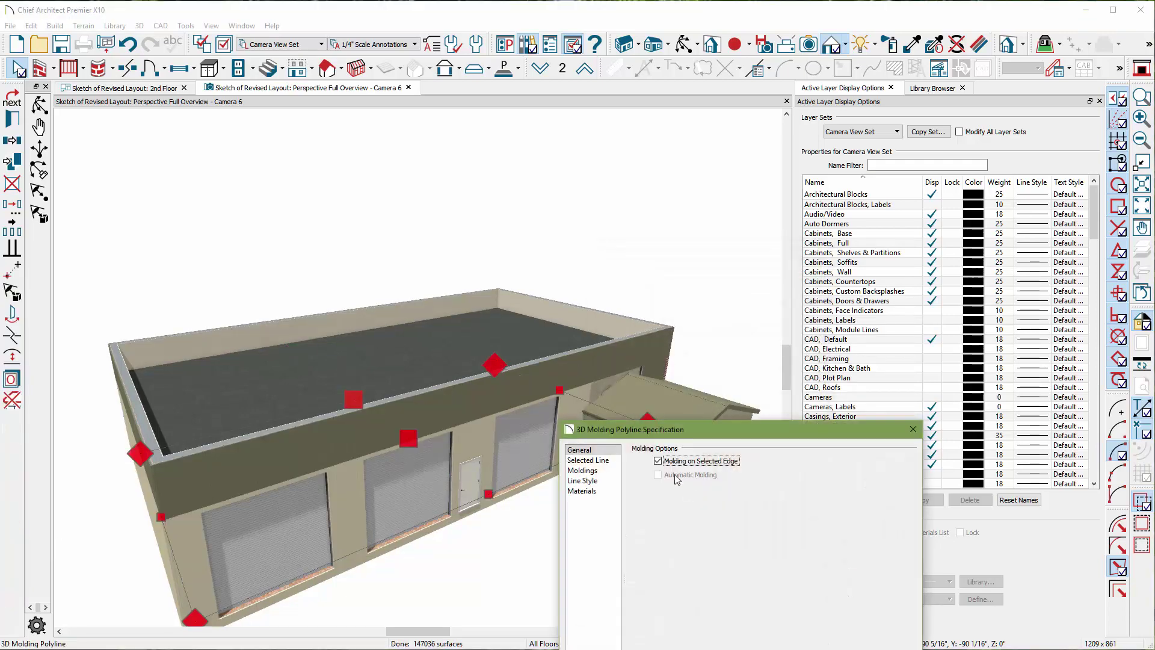
pyautogui.moveTo(640, 426); pyautogui.dragTo(466, 139)
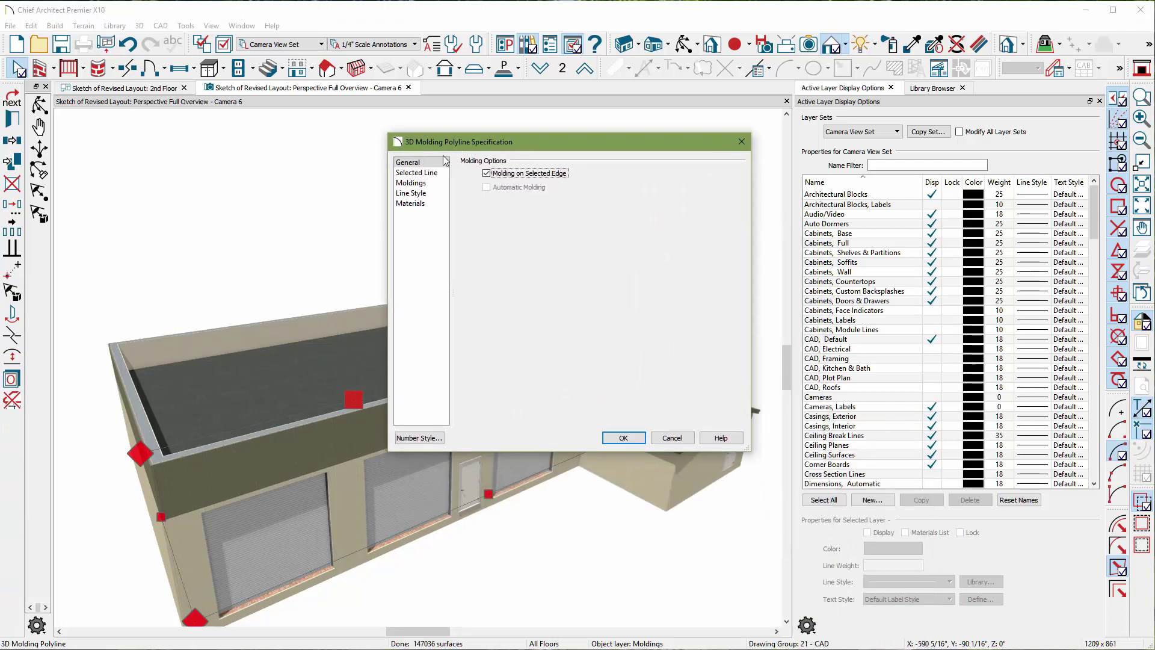
pyautogui.click(411, 183)
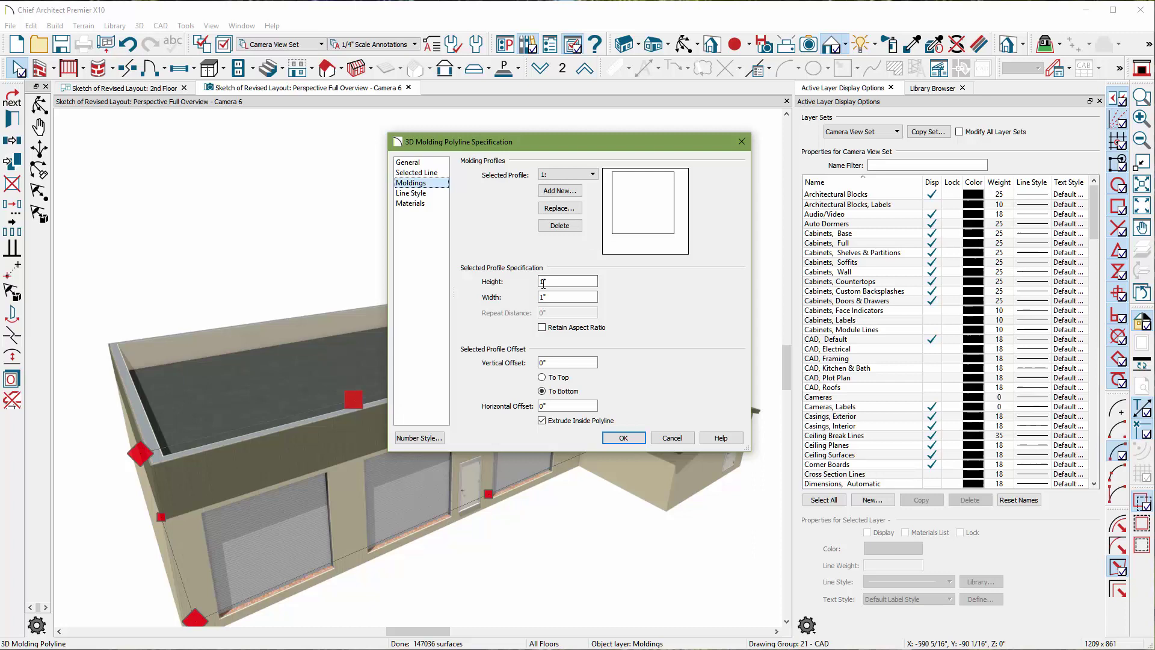
# - Size the molding 3" by 14" with a 216" vertical offset measured To Top
pyautogui.moveTo(545, 282); pyautogui.dragTo(493, 281)
pyautogui.write('3')
pyautogui.press('Tab')
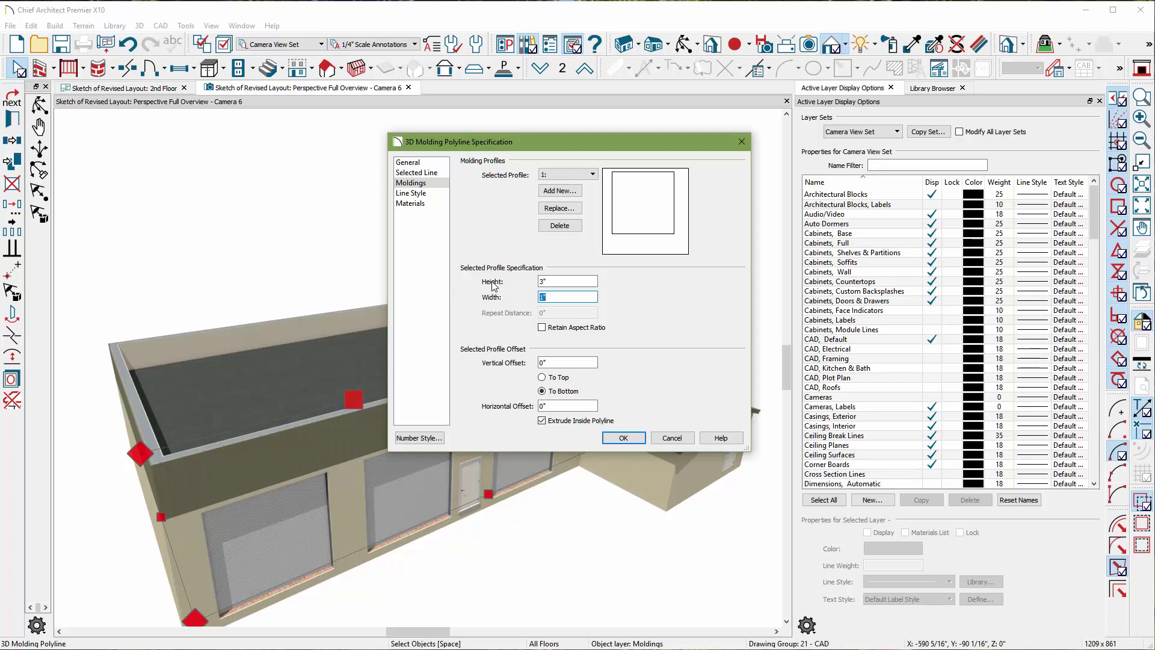
pyautogui.press('Tab')
pyautogui.click(558, 378)
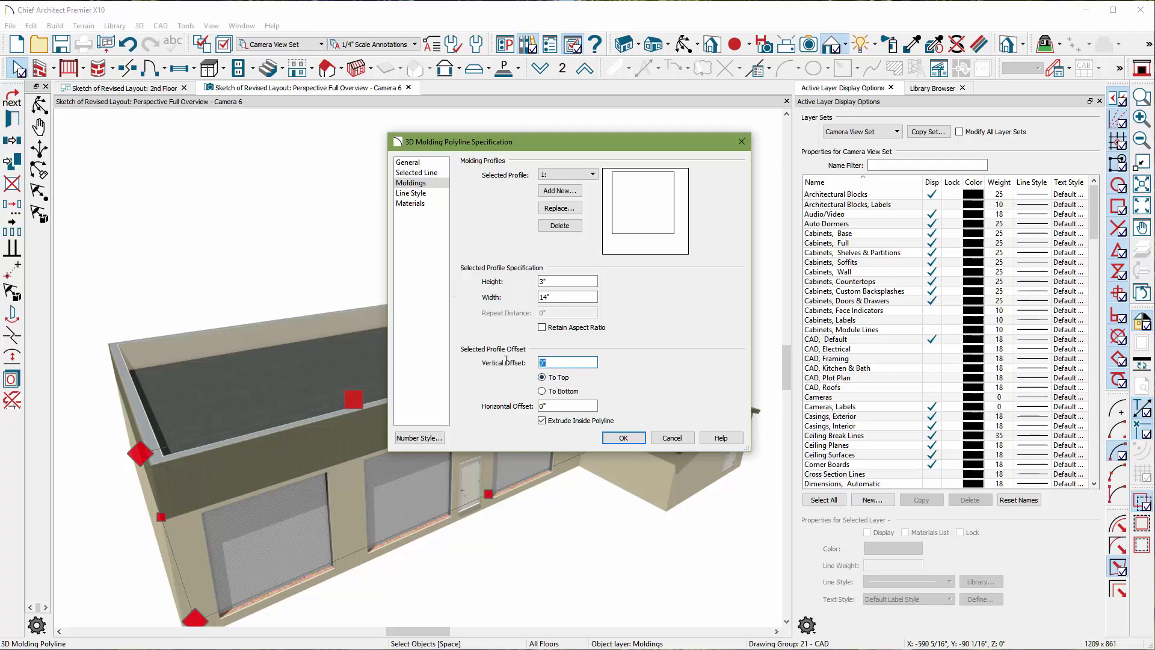
pyautogui.write('216')
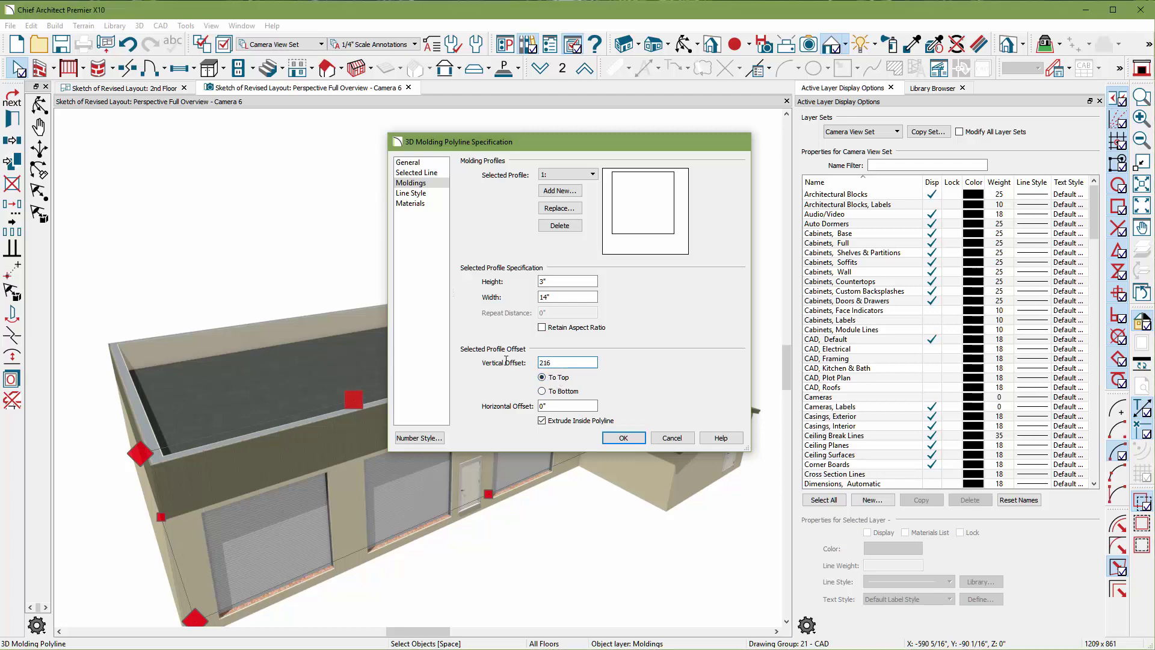
pyautogui.press('Return')
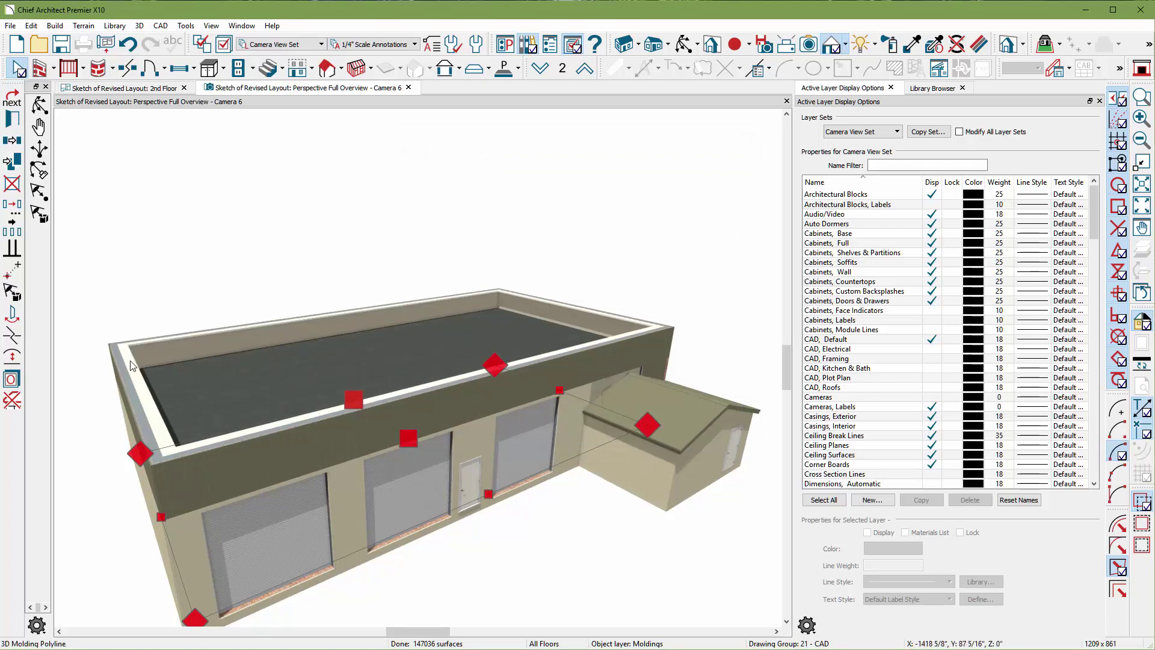
# - Turn off Extrude Inside Polyline for the parapet cap molding and apply it
pyautogui.click(12, 119)
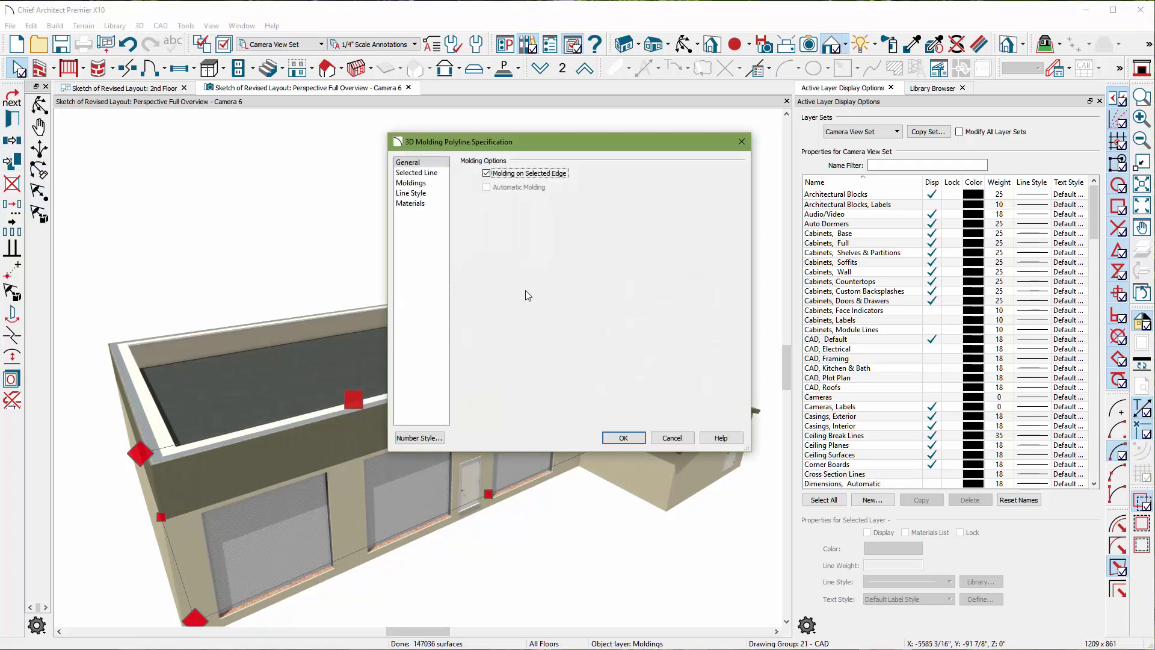
pyautogui.click(411, 183)
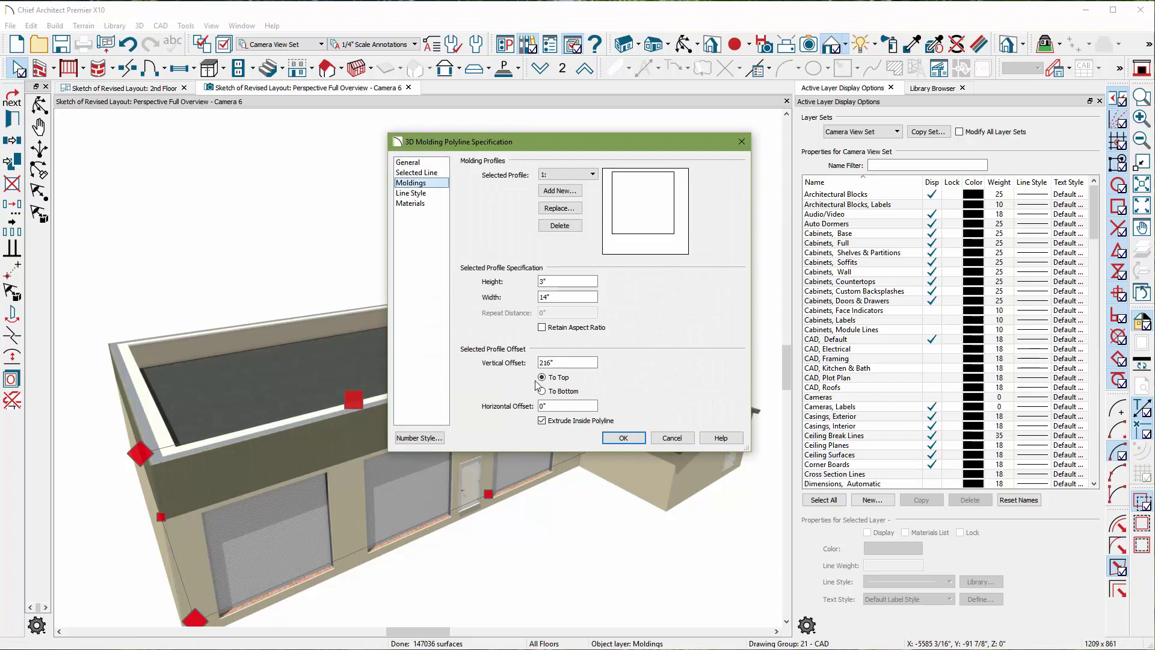
pyautogui.click(543, 422)
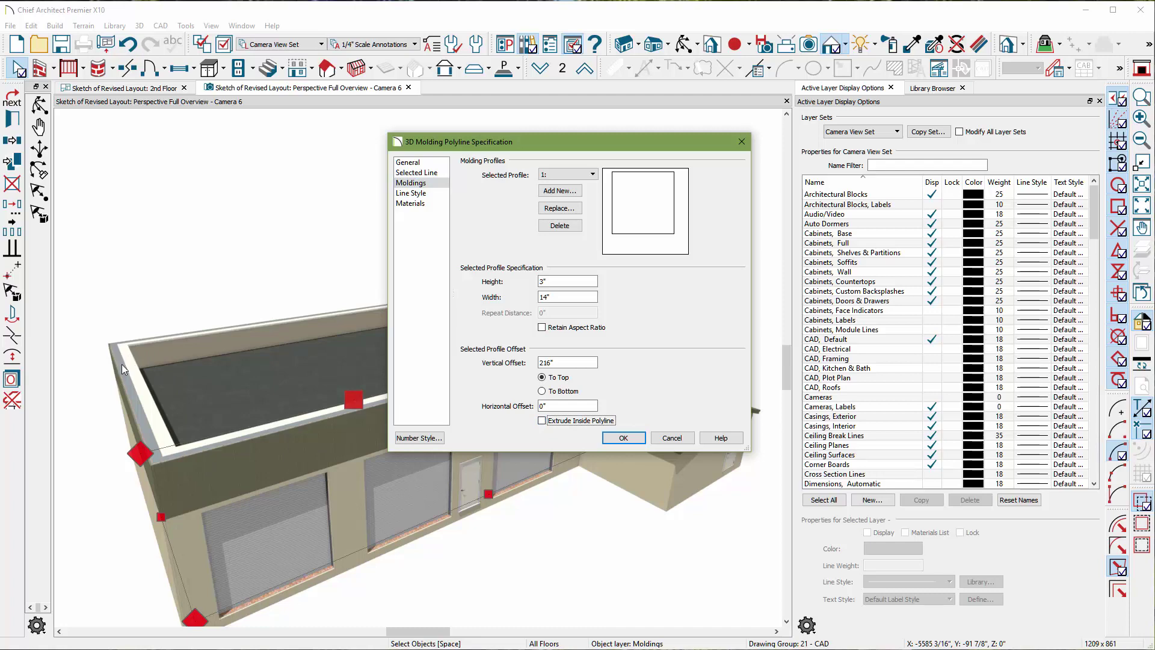
pyautogui.click(623, 438)
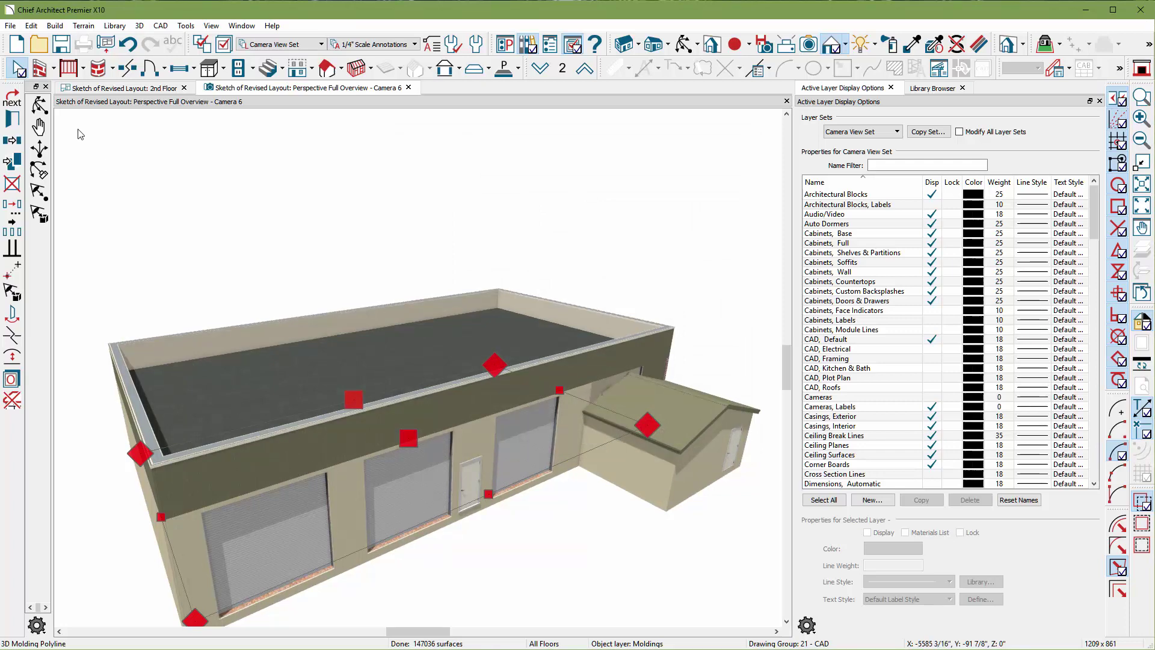
# - Reopen the molding's Moldings settings and re-enter the vertical offset value, typing 2
pyautogui.click(12, 118)
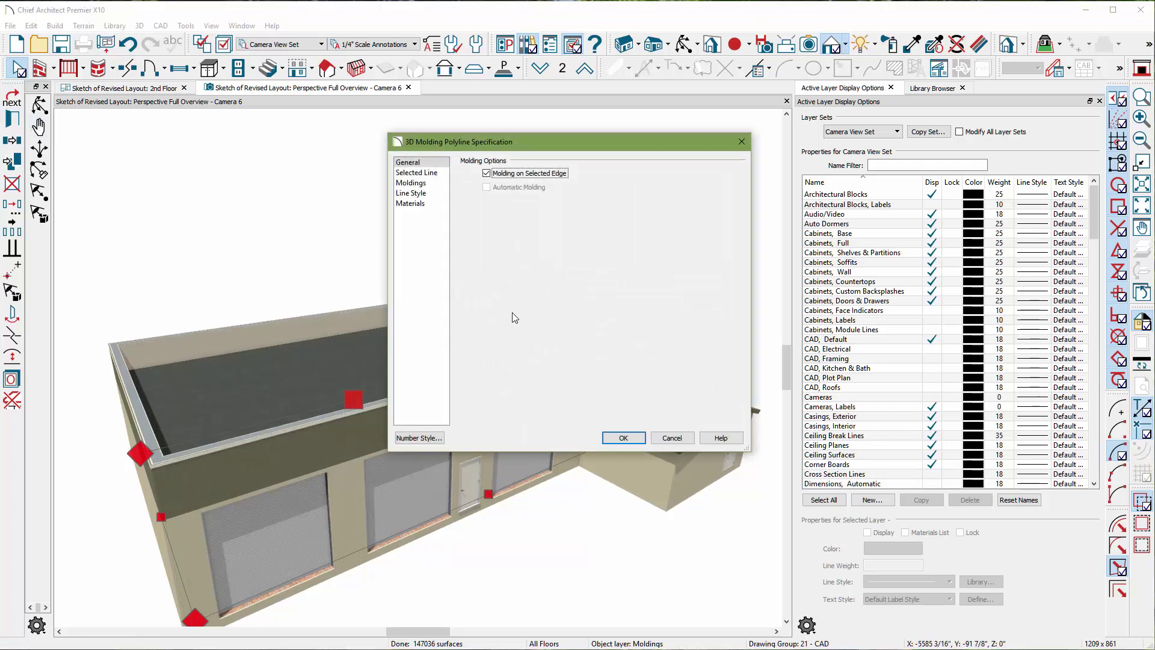
pyautogui.click(411, 182)
pyautogui.moveTo(575, 358); pyautogui.dragTo(485, 362)
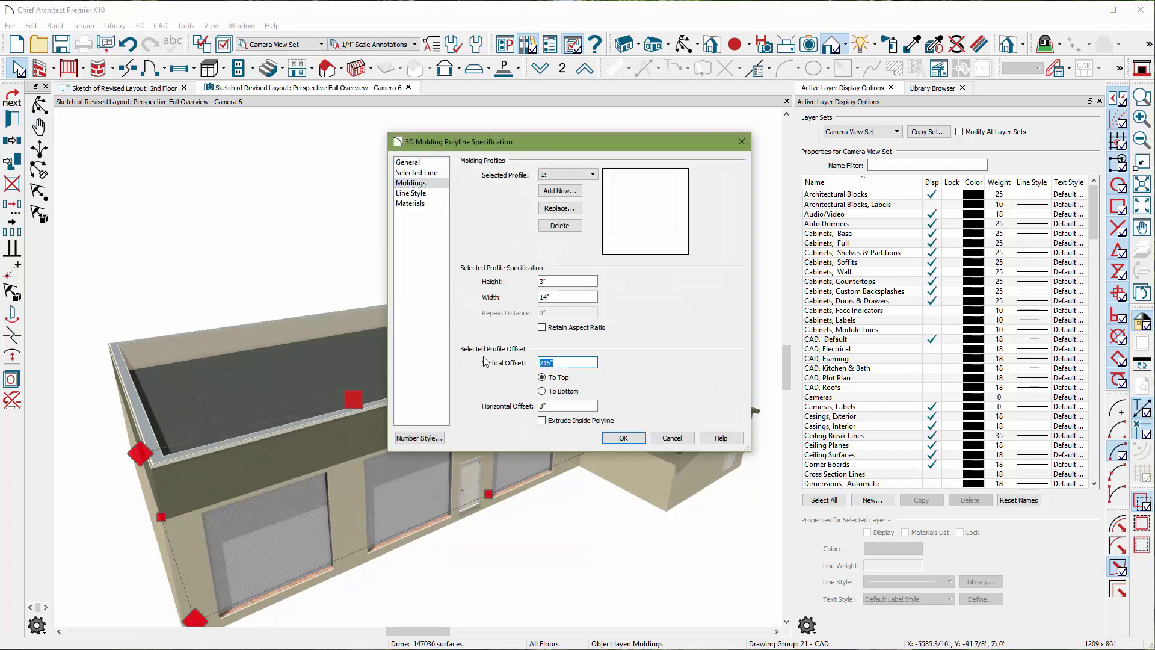
pyautogui.write('2')
pyautogui.press('Return')
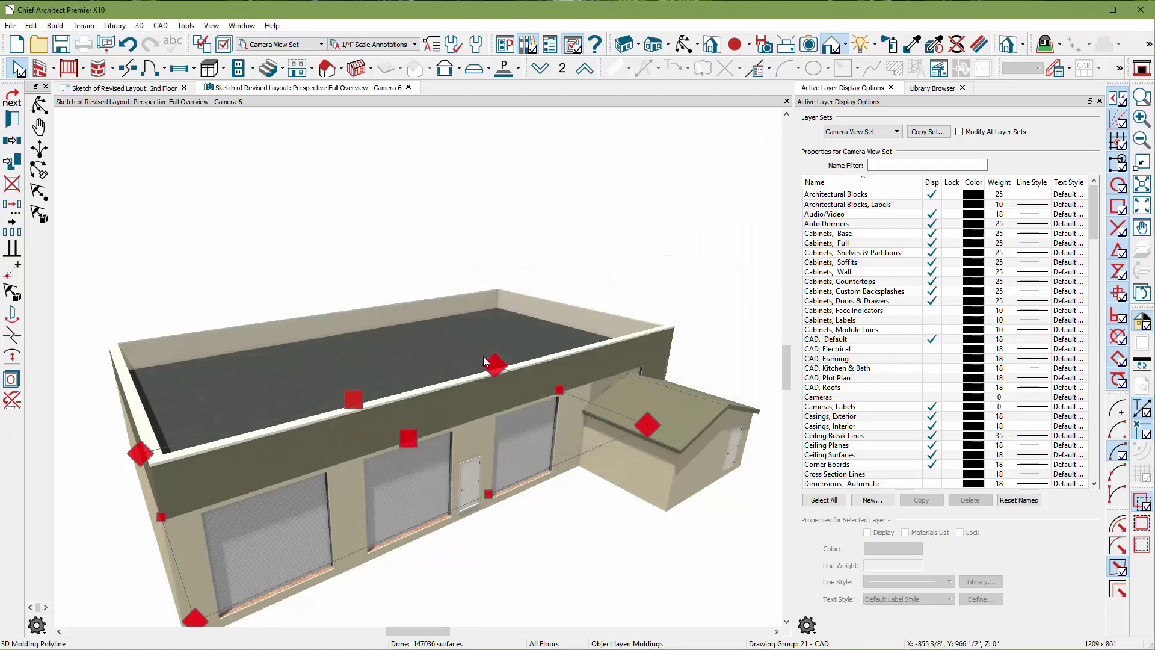
pyautogui.click(684, 44)
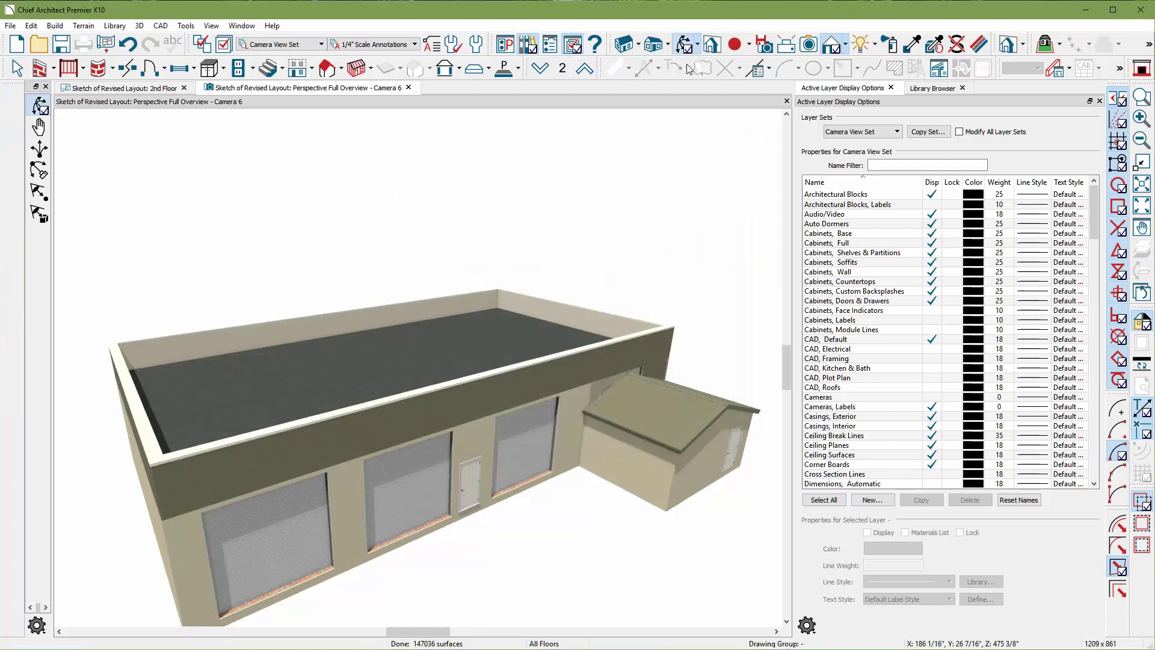
pyautogui.moveTo(241, 470); pyautogui.dragTo(291, 439)
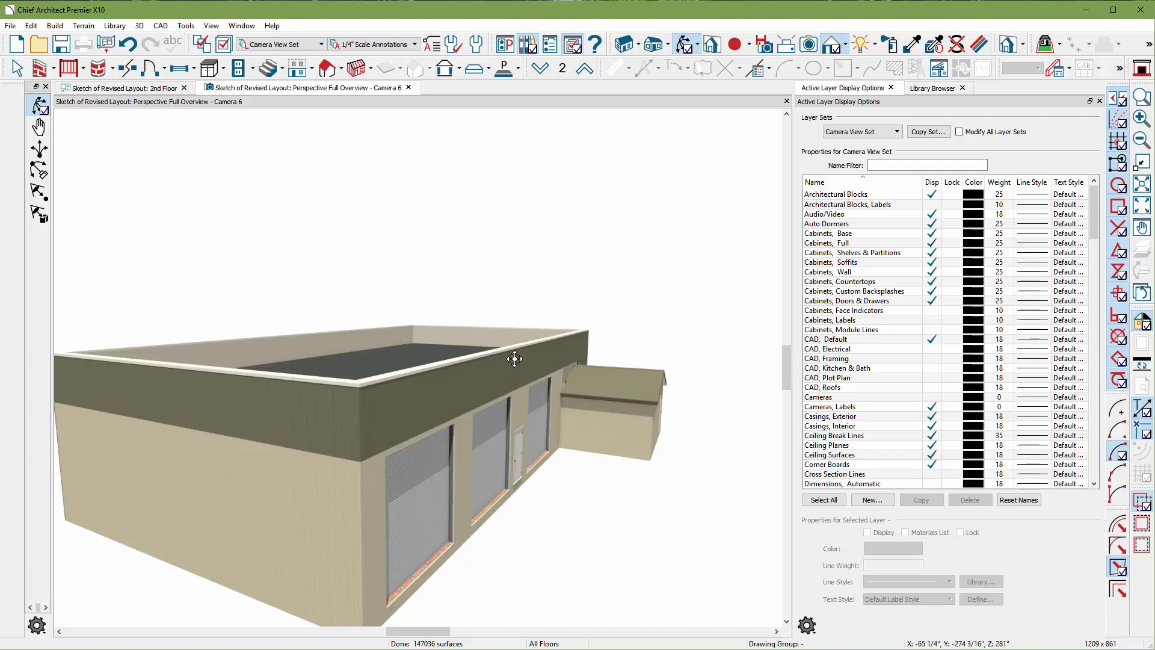
pyautogui.moveTo(511, 359); pyautogui.dragTo(457, 379)
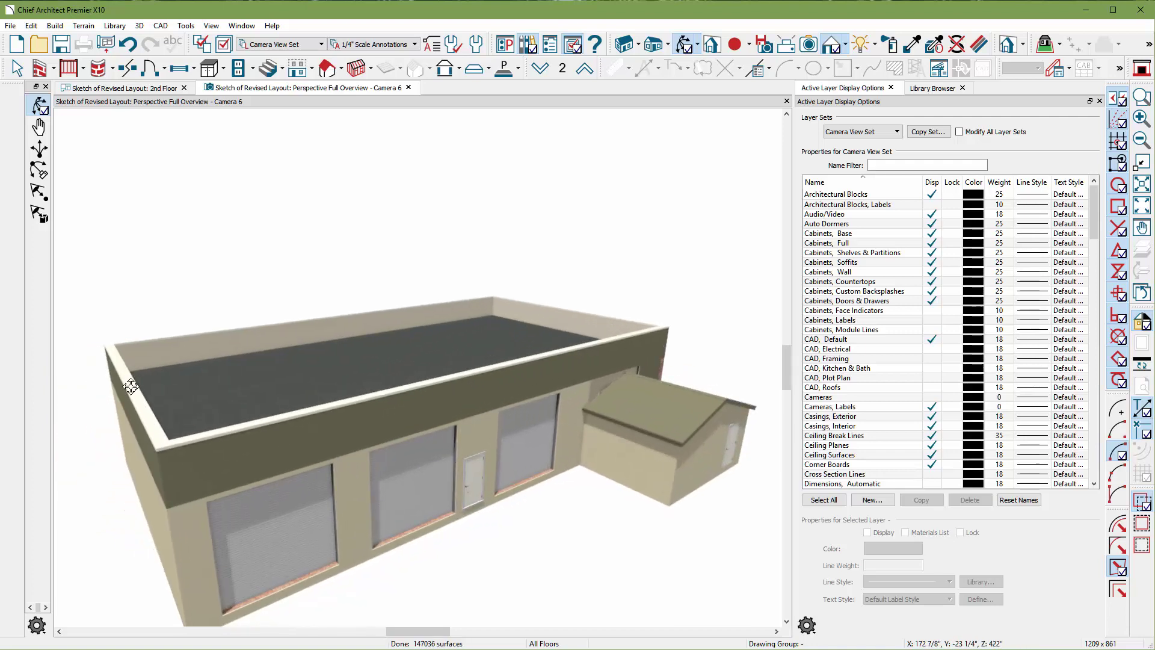
pyautogui.moveTo(660, 355); pyautogui.dragTo(239, 304)
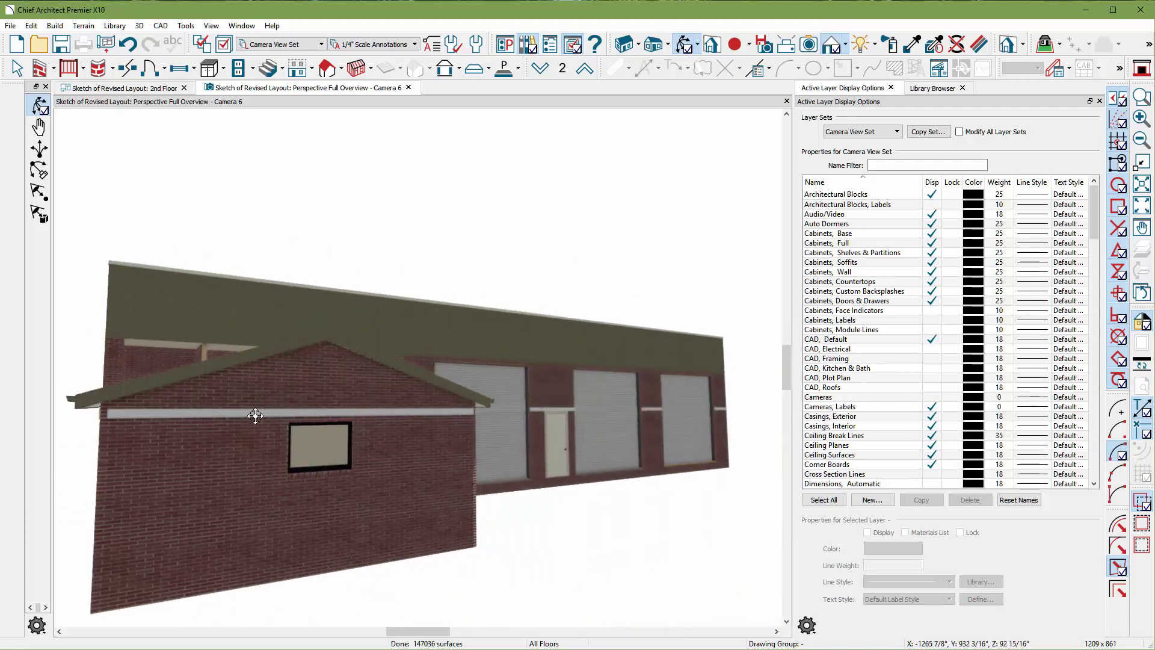
pyautogui.press('space')
pyautogui.click(204, 417)
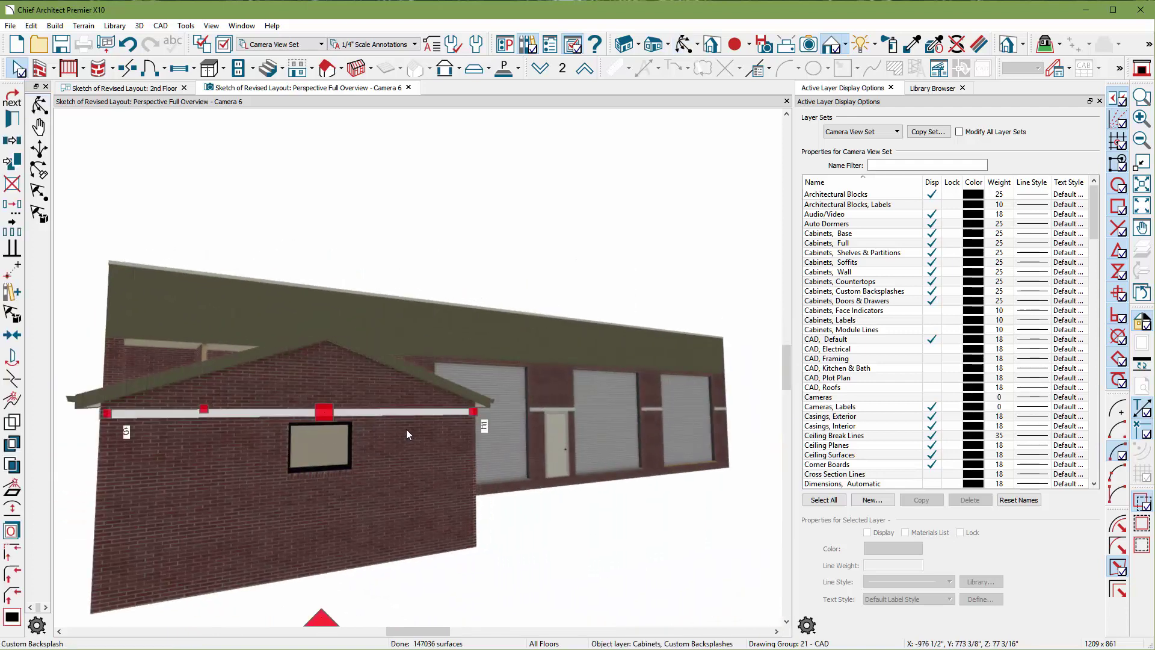
pyautogui.click(557, 413)
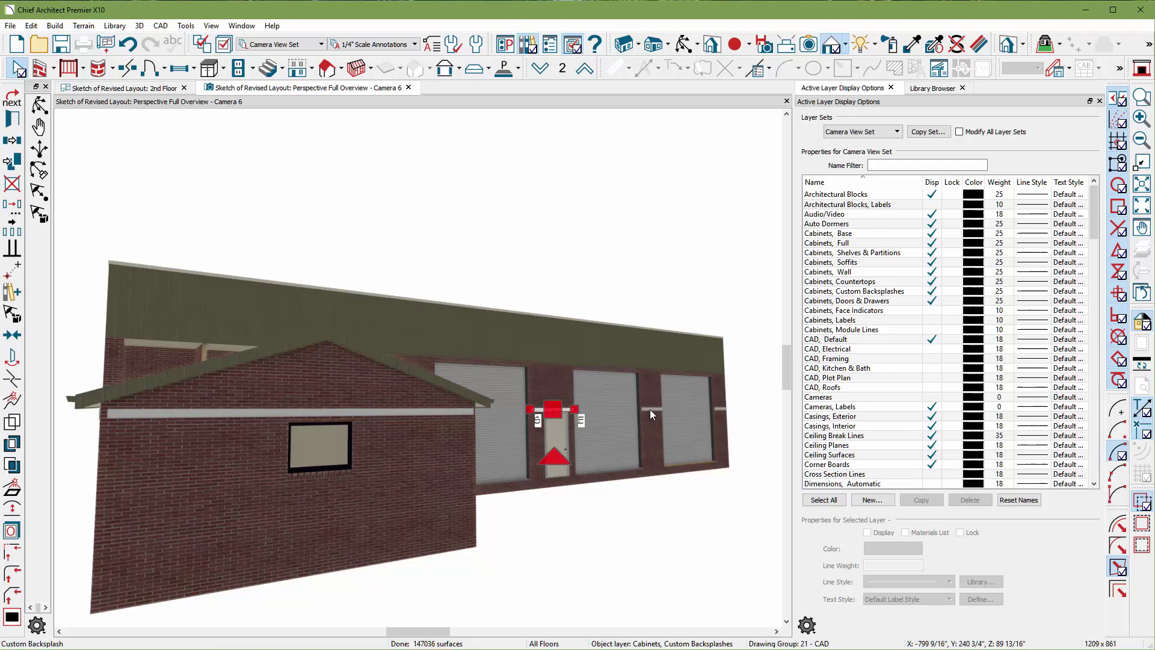
pyautogui.press('Escape')
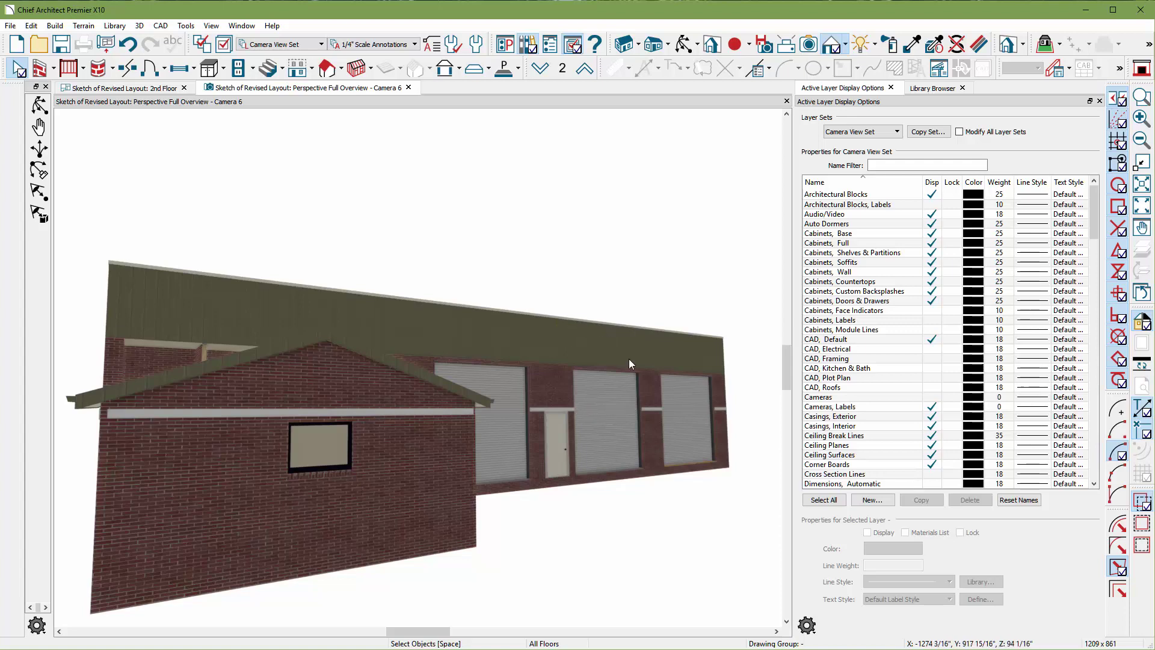
pyautogui.click(684, 44)
pyautogui.moveTo(524, 259); pyautogui.dragTo(263, 398)
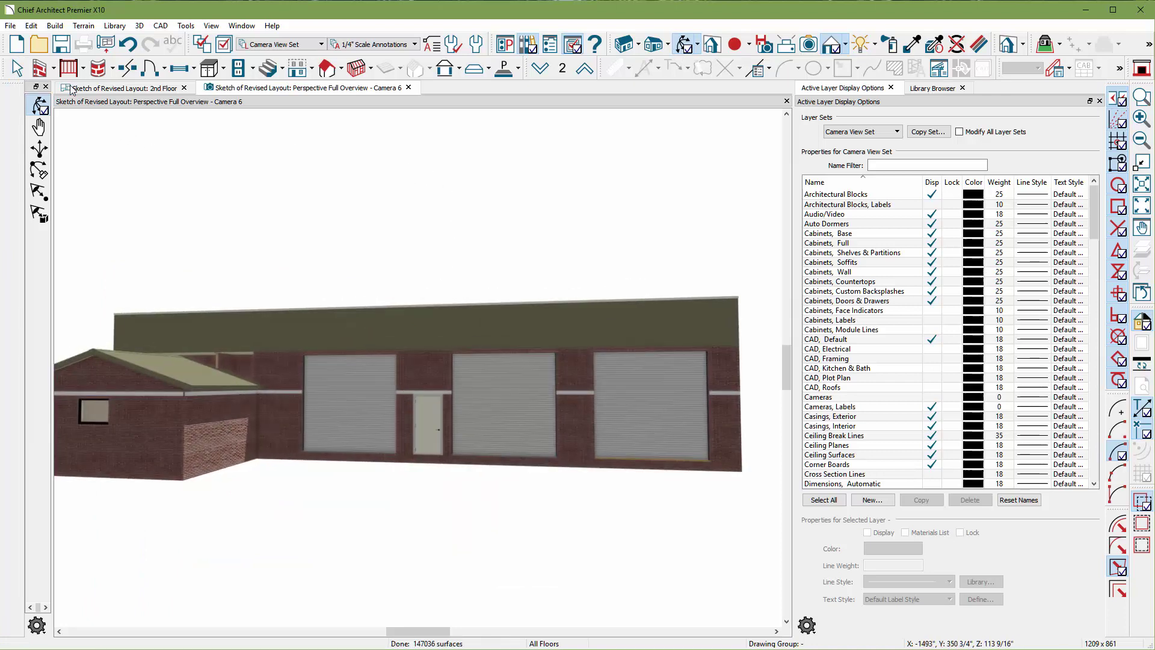
pyautogui.click(55, 70)
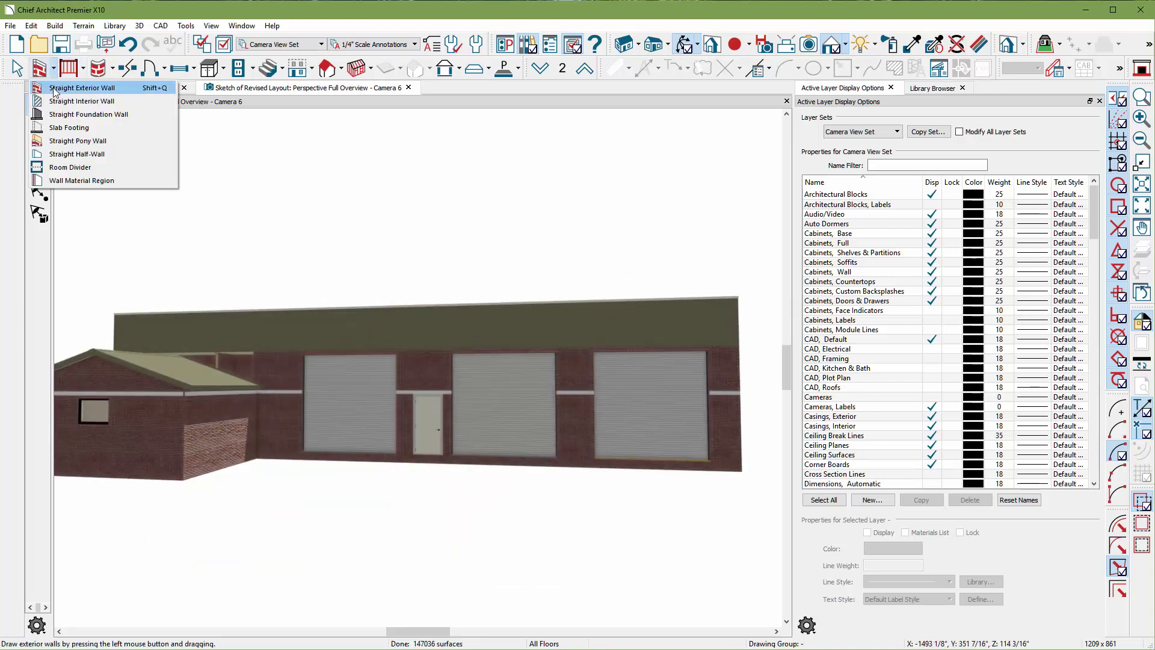
pyautogui.click(70, 176)
pyautogui.moveTo(278, 418); pyautogui.dragTo(737, 426)
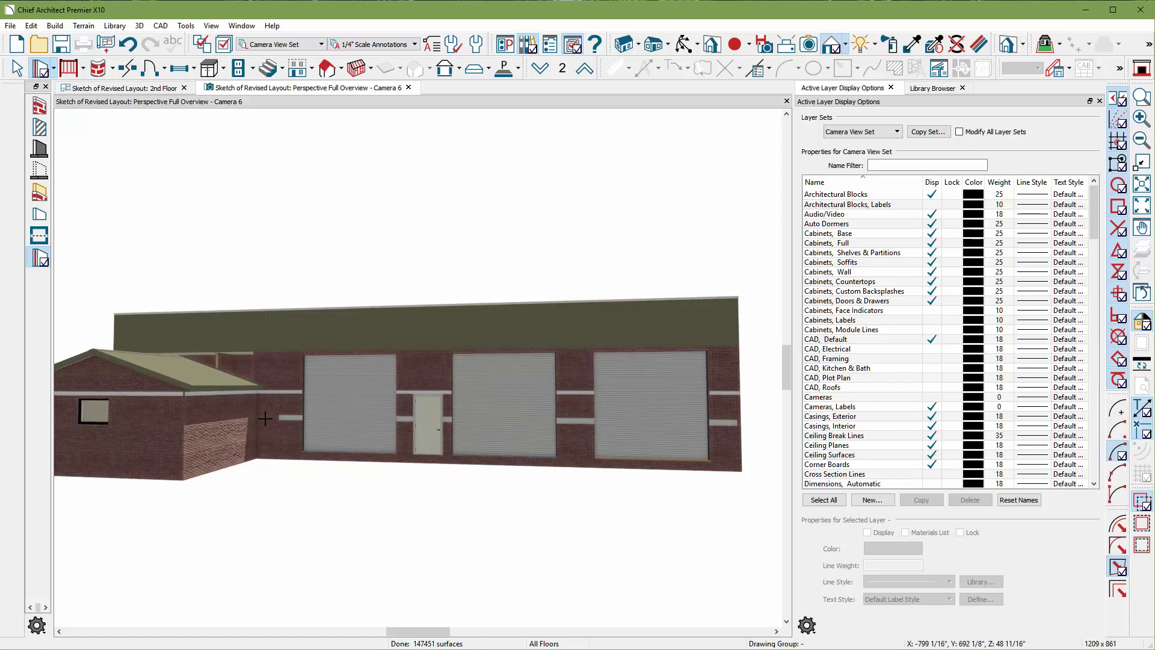
pyautogui.click(291, 418)
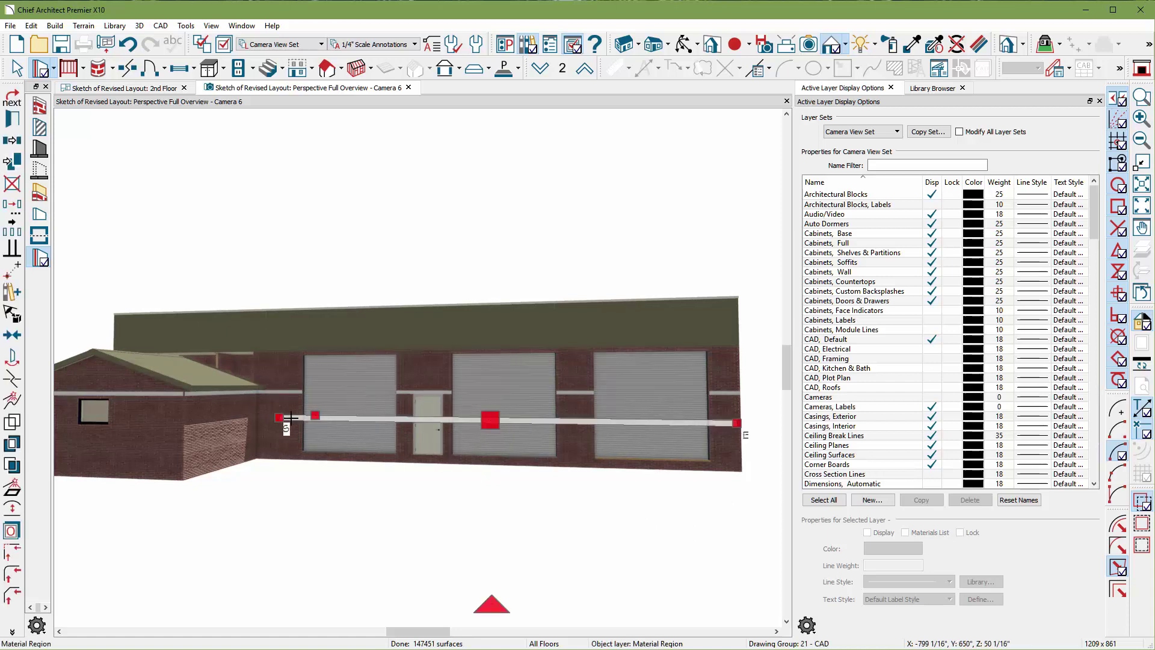
pyautogui.press('Delete')
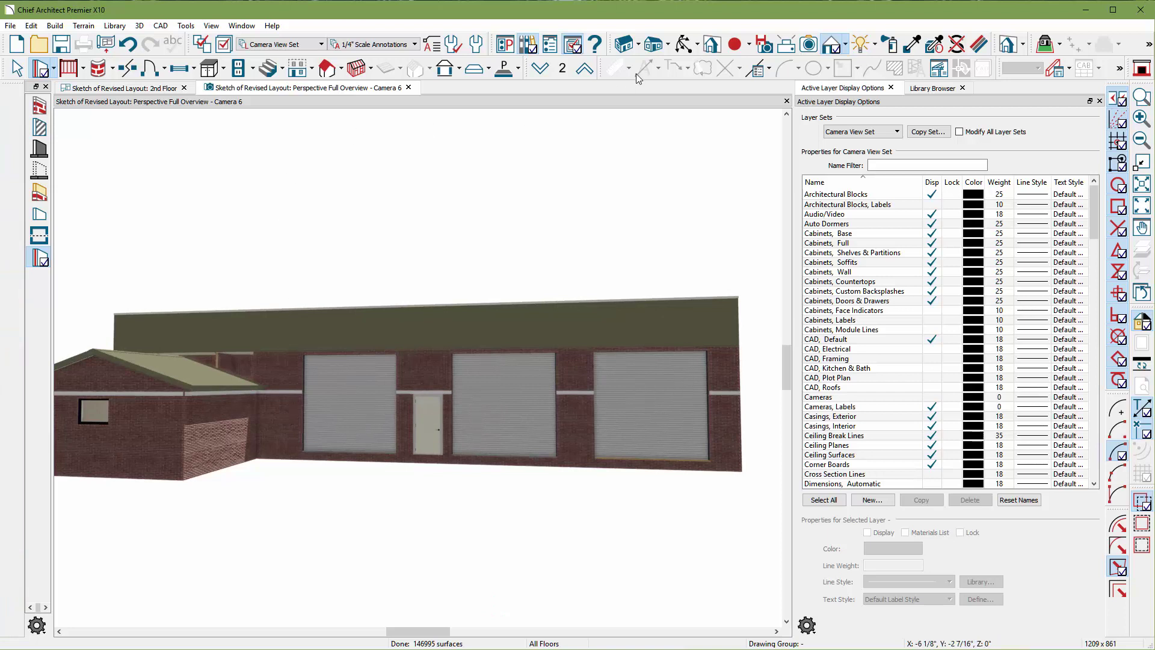
pyautogui.click(685, 44)
pyautogui.moveTo(585, 217); pyautogui.dragTo(534, 264)
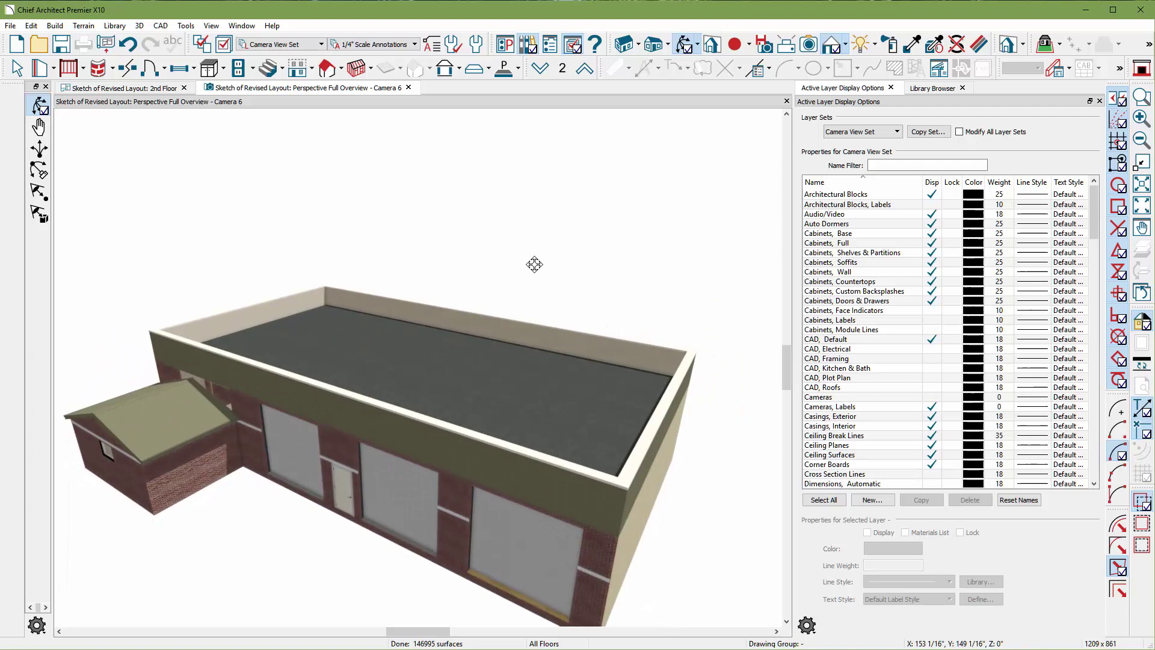
# - From the 2nd Floor plan, cut a cross section through the building to open Elevation 1
pyautogui.click(110, 90)
pyautogui.click(626, 50)
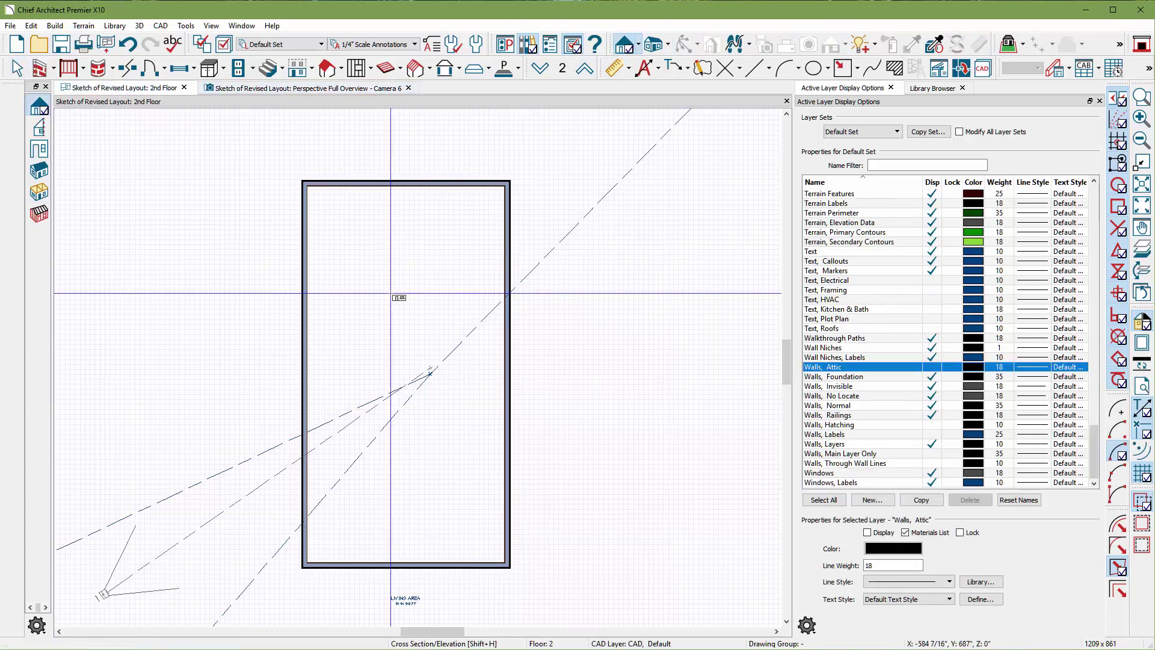
pyautogui.moveTo(392, 202); pyautogui.dragTo(391, 202)
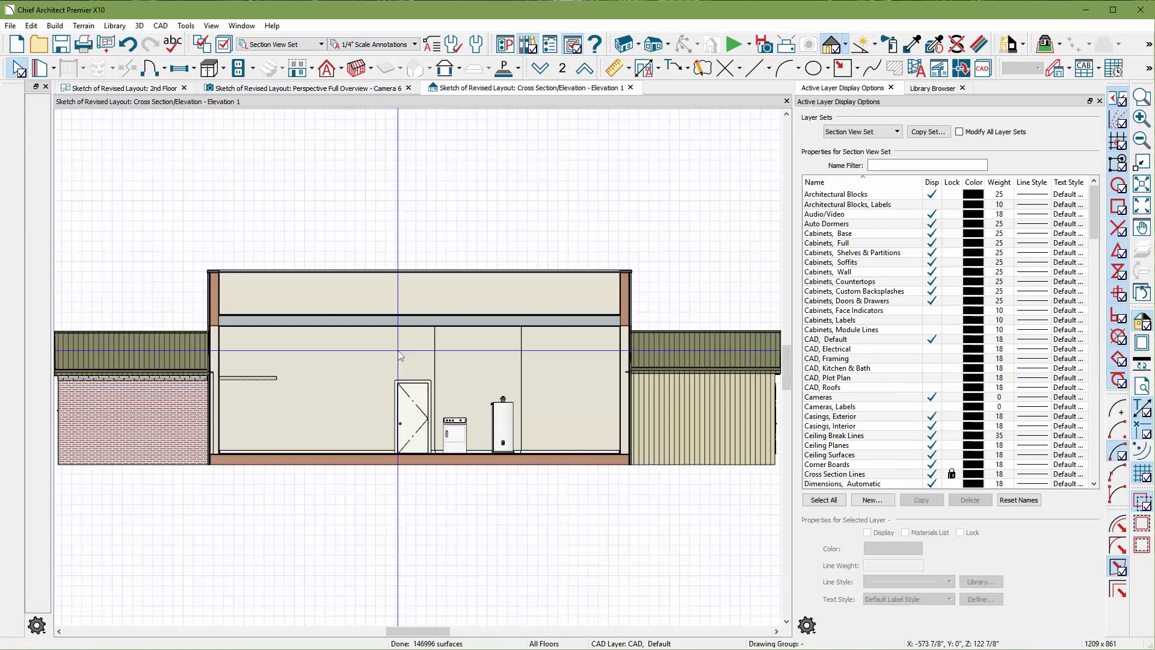